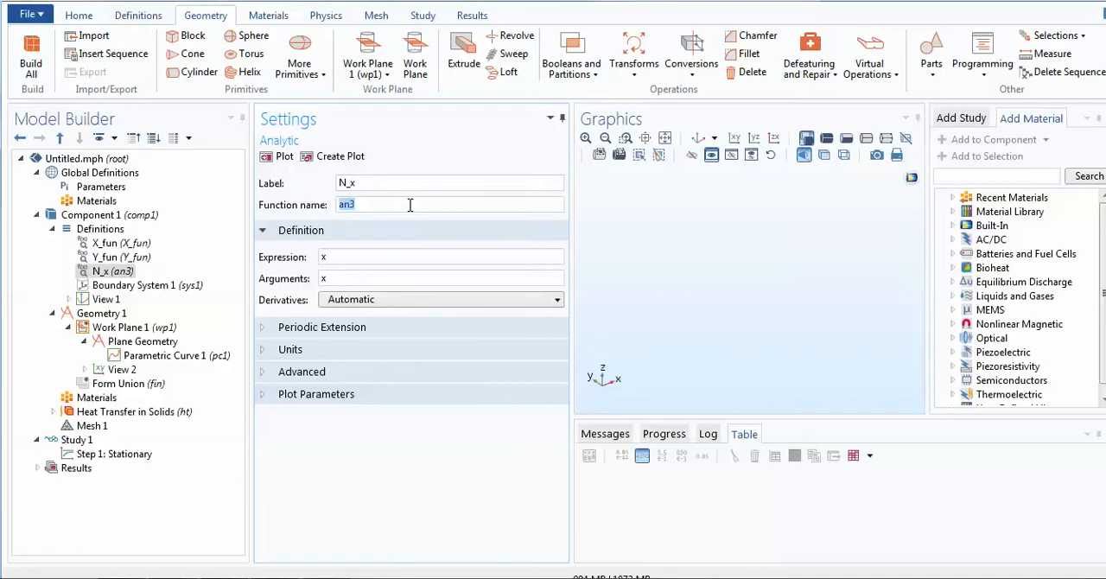
# - Set the function name to N_x and its argument to t, and enter -d(Y_fun(t),t) as the start of the expression
pyautogui.click(388, 259)
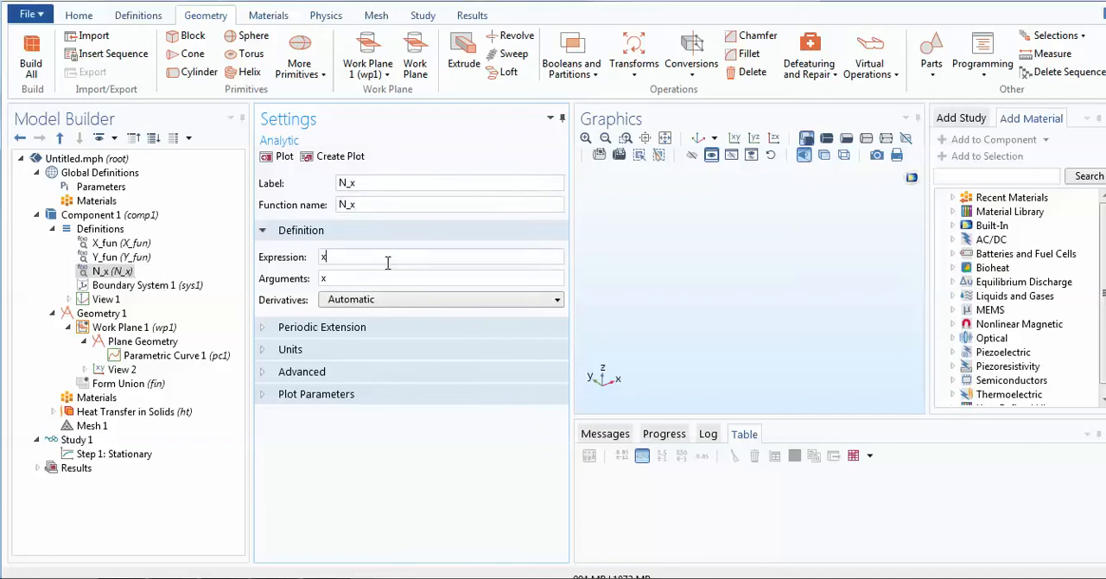
pyautogui.doubleClick(346, 275)
pyautogui.write('t')
pyautogui.press('BackSpace')
pyautogui.write('-d(')
pyautogui.write('Y_fun,t)')
pyautogui.click(361, 257)
pyautogui.write('(t)')
# - Extend the N_x expression with /sqrt(d(X_fun(t),t)^2, consulting the normal-vector formula in the Word document
pyautogui.click(392, 258)
pyautogui.write('/sqrt(d')
pyautogui.hotkey('alt', 'Tab')
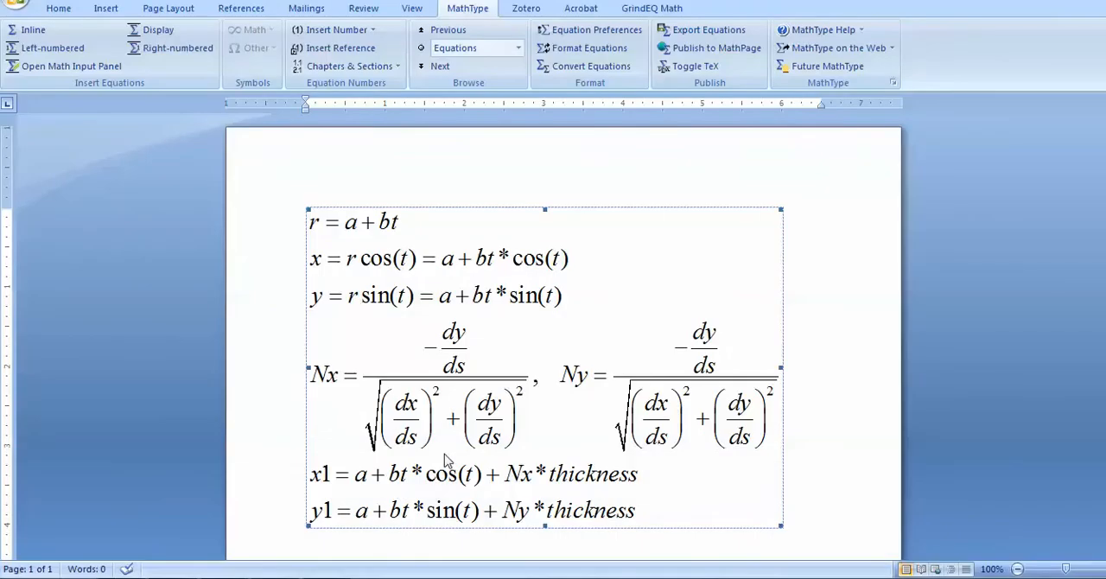
pyautogui.click(273, 437)
pyautogui.hotkey('alt', 'Tab')
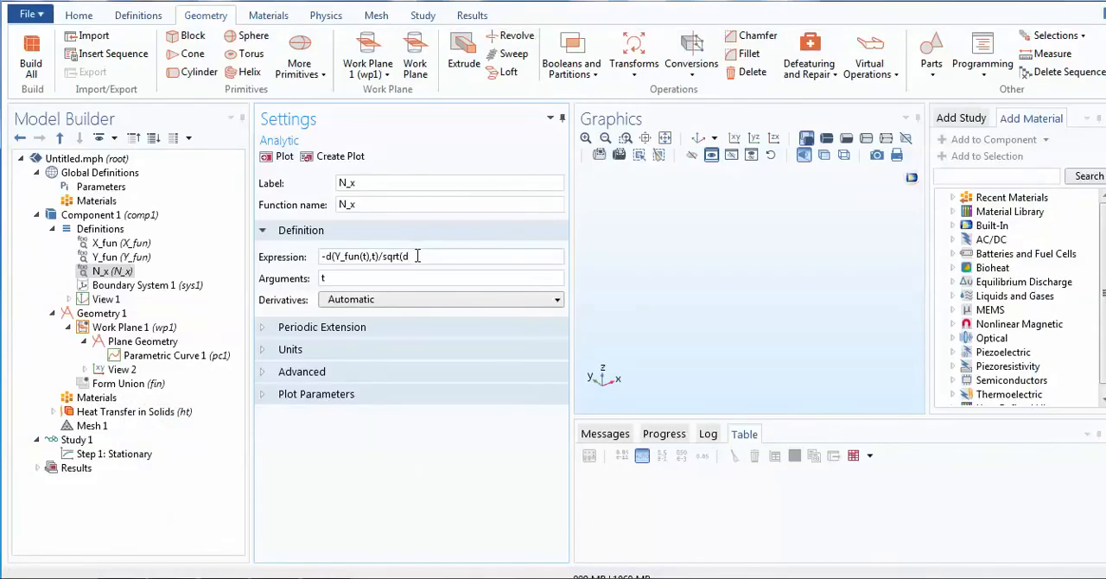
pyautogui.write('(')
pyautogui.write('X_fun(t),t)^2+d(Y_fu')
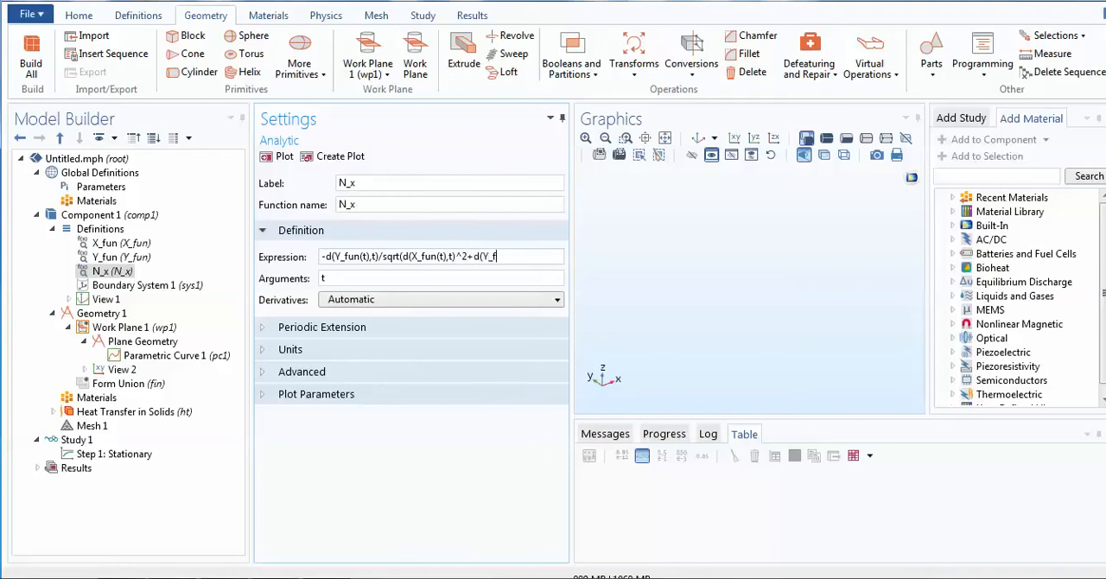
pyautogui.write('n(t),t)^2)')
# - Complete the denominator of the N_x expression with +d(Y_fun(t),t)^2)
pyautogui.moveTo(544, 256); pyautogui.dragTo(401, 259)
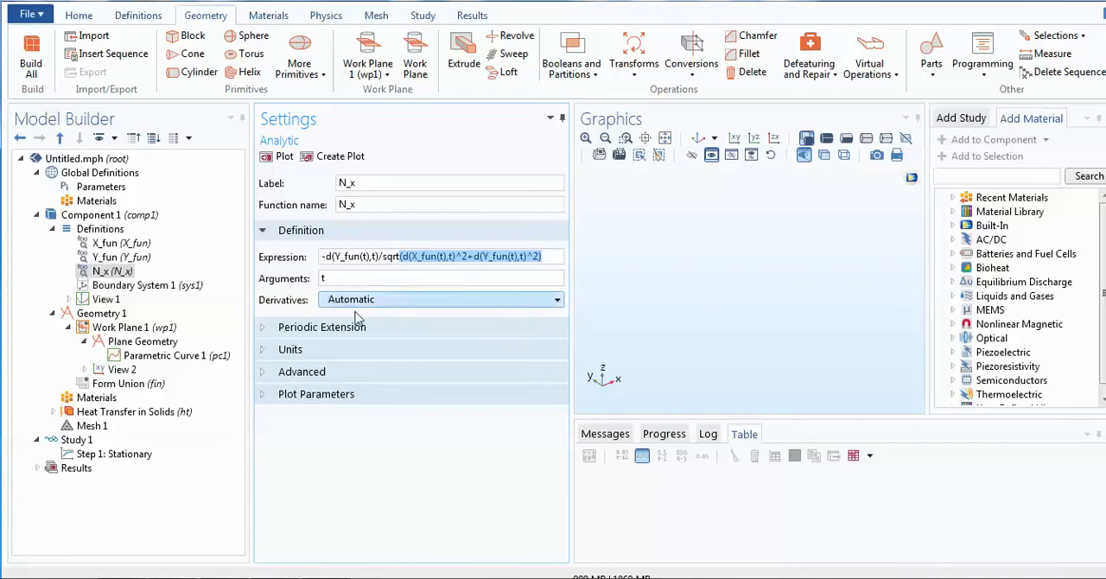
pyautogui.click(366, 438)
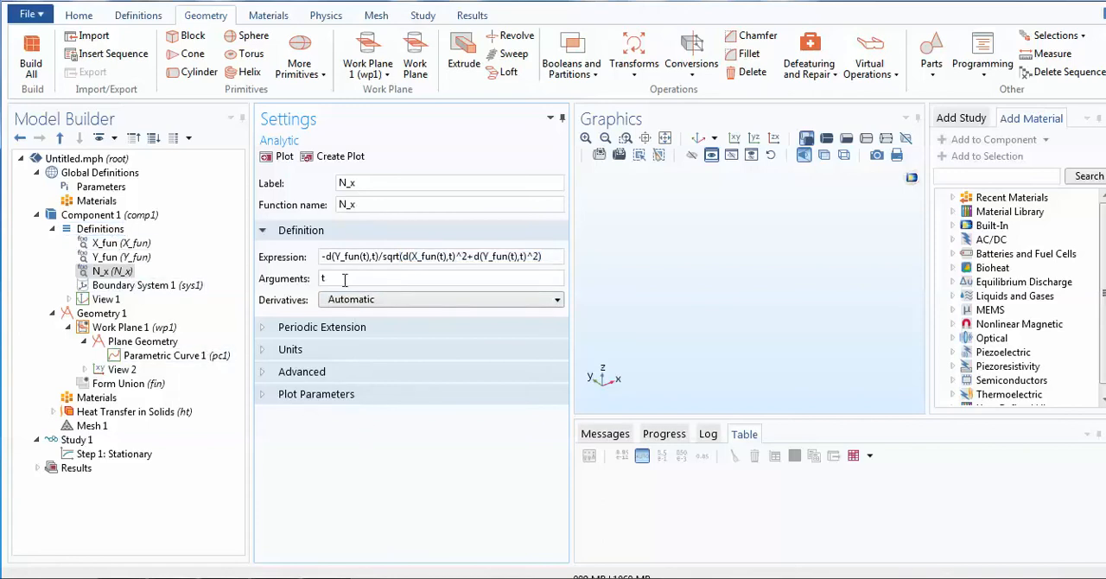
# - Copy the N_x expression and add a new analytic function under Definitions with label and function name N_y
pyautogui.moveTo(551, 257); pyautogui.dragTo(319, 257)
pyautogui.hotkey('ctrl', 'c')
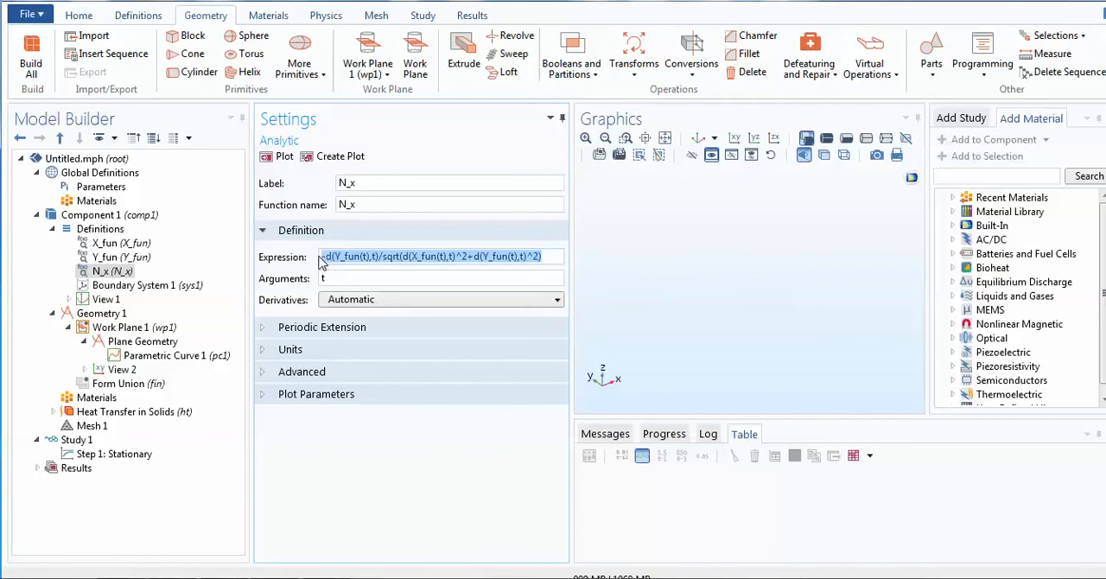
pyautogui.click(120, 230)
pyautogui.rightClick(120, 231)
pyautogui.moveTo(285, 305)
pyautogui.click(335, 303)
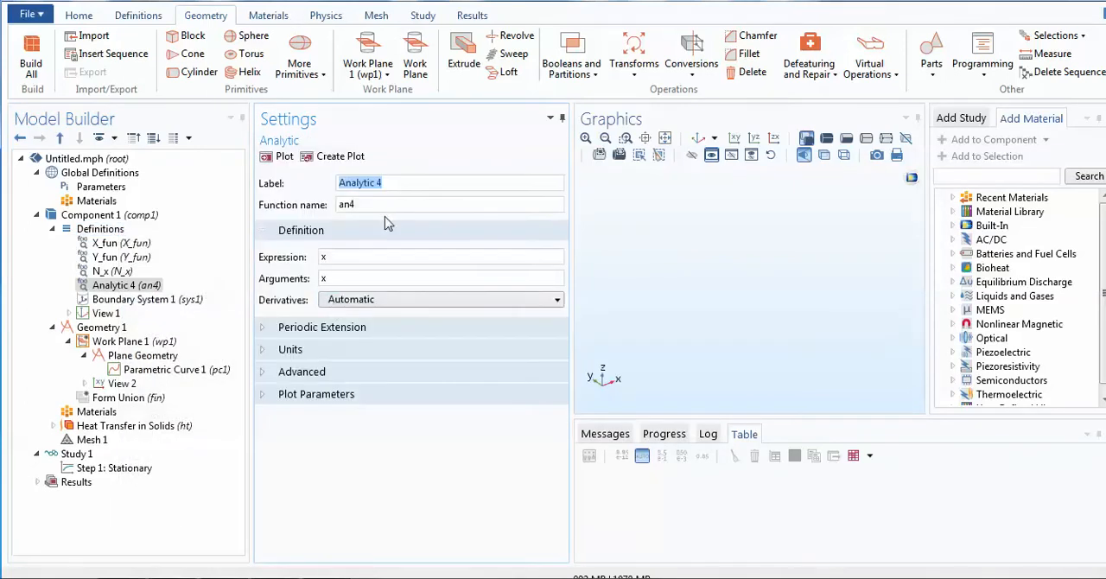
pyautogui.write('N')
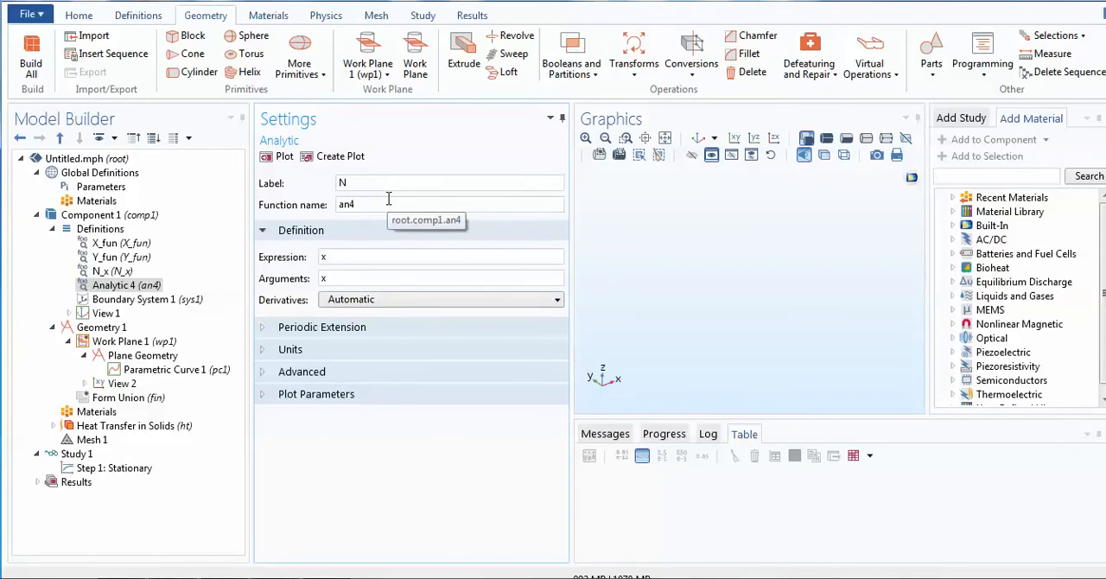
pyautogui.write('_y')
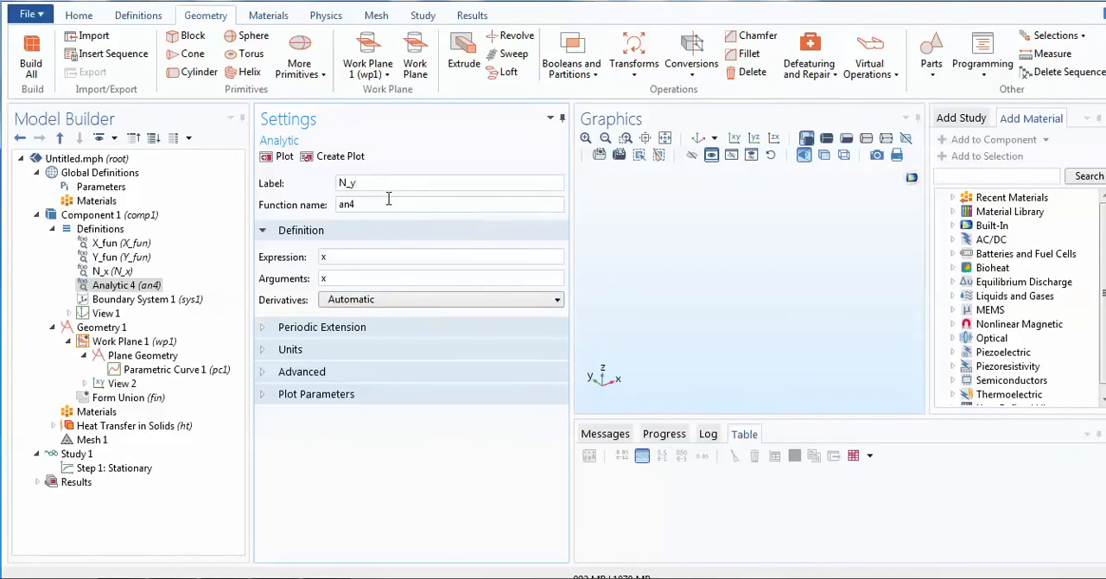
pyautogui.click(388, 204)
pyautogui.press('BackSpace')
pyautogui.press('BackSpace')
pyautogui.press('BackSpace')
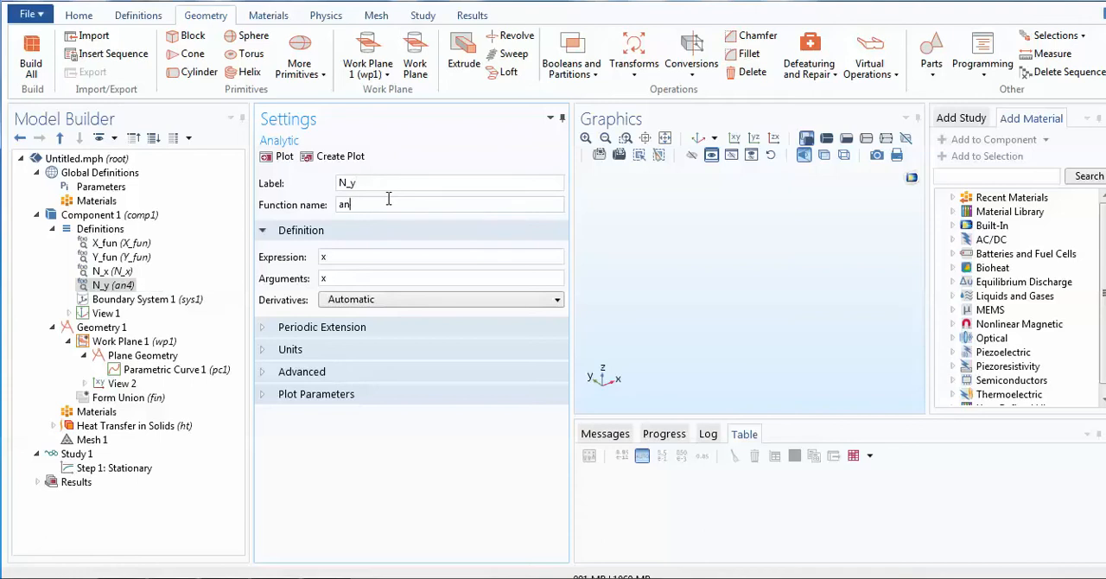
pyautogui.write('N_y')
# - Paste the copied expression into N_y and change its numerator to d(X_fun(t),t) without the minus sign
pyautogui.click(352, 258)
pyautogui.press('BackSpace')
pyautogui.hotkey('ctrl', 'v')
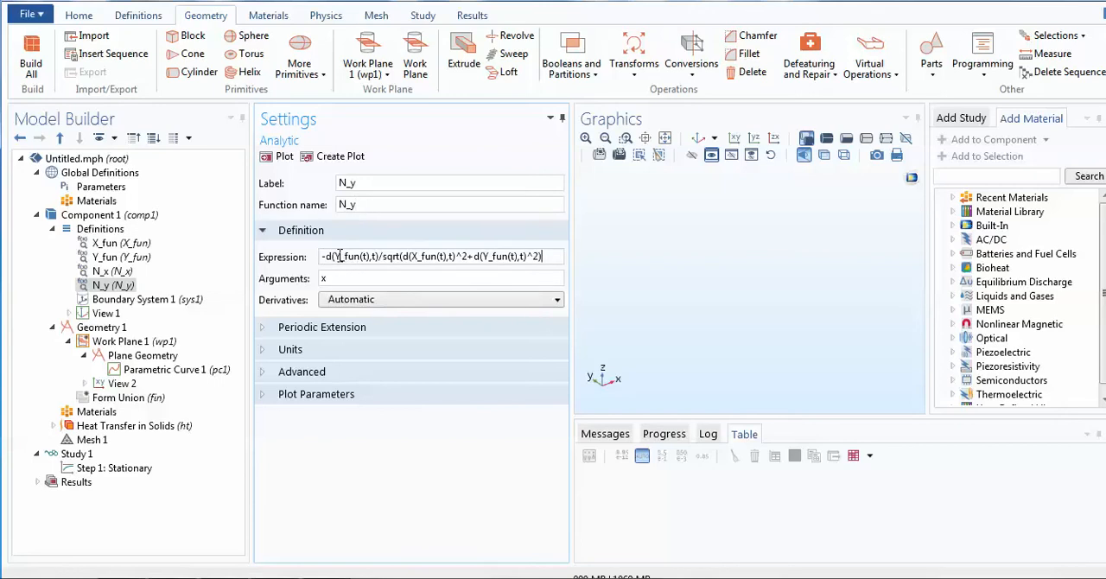
pyautogui.click(341, 256)
pyautogui.press('BackSpace')
pyautogui.write('X')
pyautogui.click(326, 256)
pyautogui.press('BackSpace')
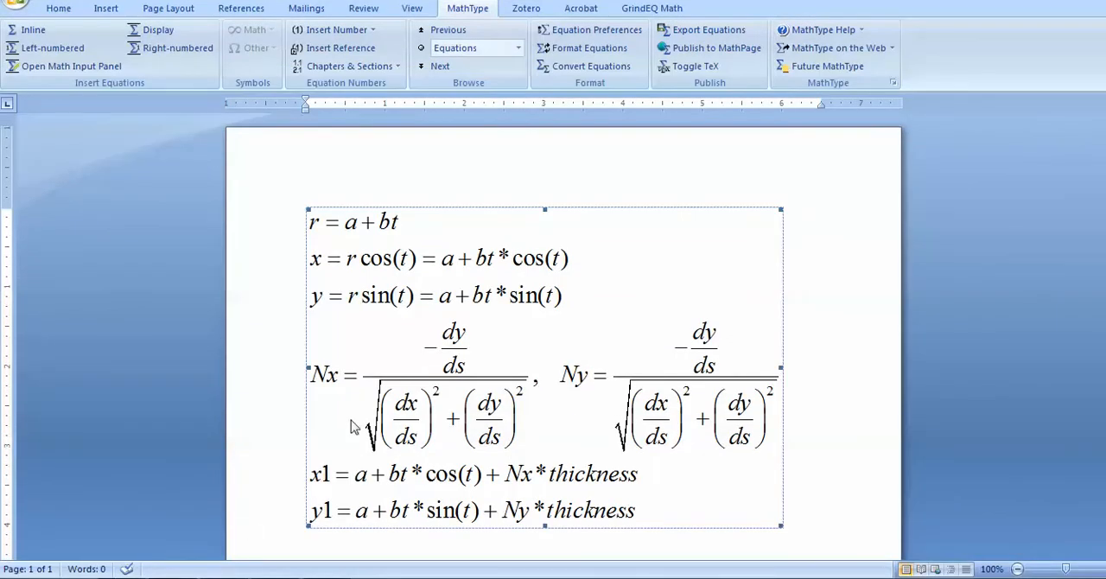
# - Switch to the Word document and correct the Ny equation's numerator to dx/ds without the minus sign
pyautogui.doubleClick(696, 356)
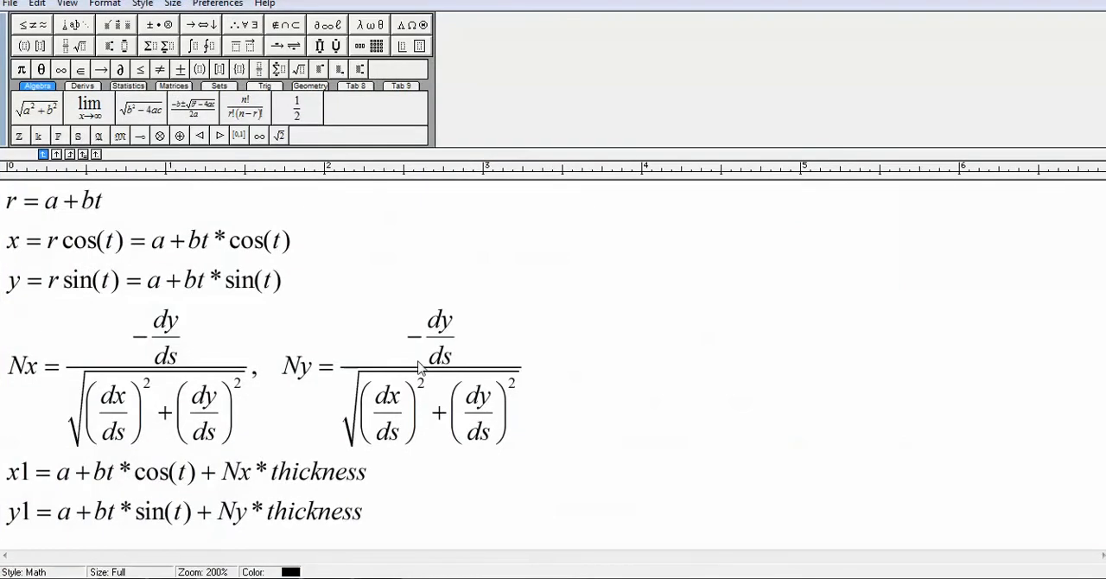
pyautogui.click(423, 353)
pyautogui.press('BackSpace')
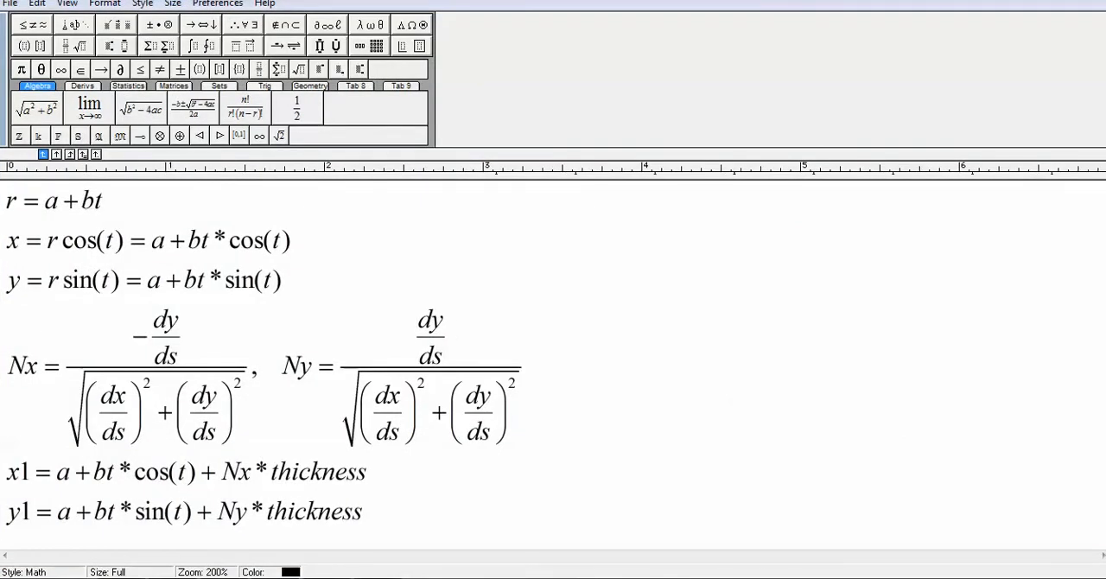
pyautogui.press('Right')
pyautogui.press('Right')
pyautogui.press('Right')
pyautogui.press('BackSpace')
pyautogui.write('x')
pyautogui.hotkey('ctrl', 'F4')
pyautogui.click(1053, 2)
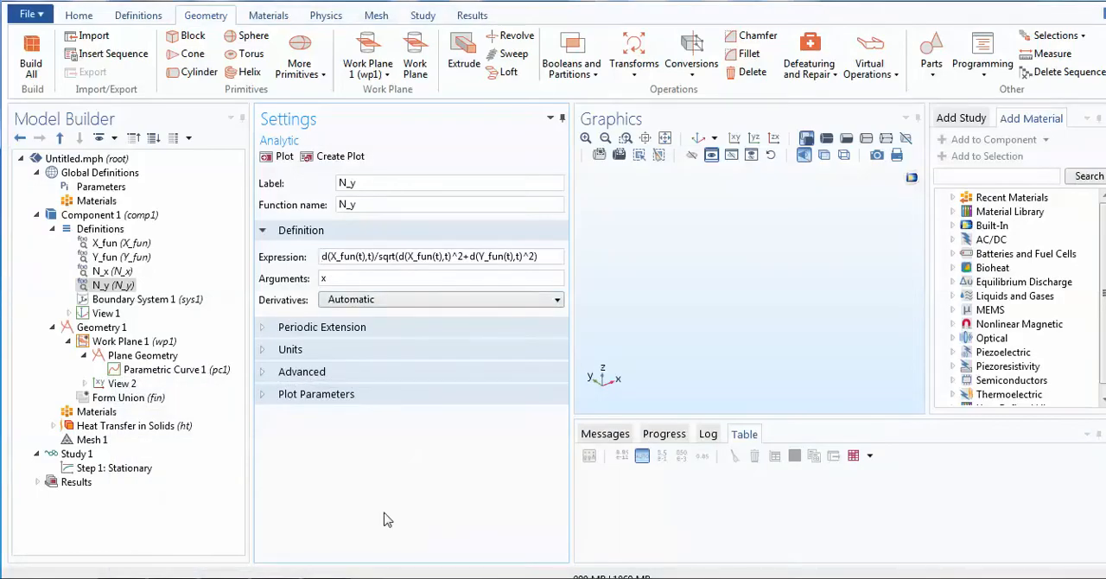
# - Set the argument of the N_y function to t and display the settings of Parametric Curve 1
pyautogui.doubleClick(326, 277)
pyautogui.write('t')
pyautogui.click(129, 372)
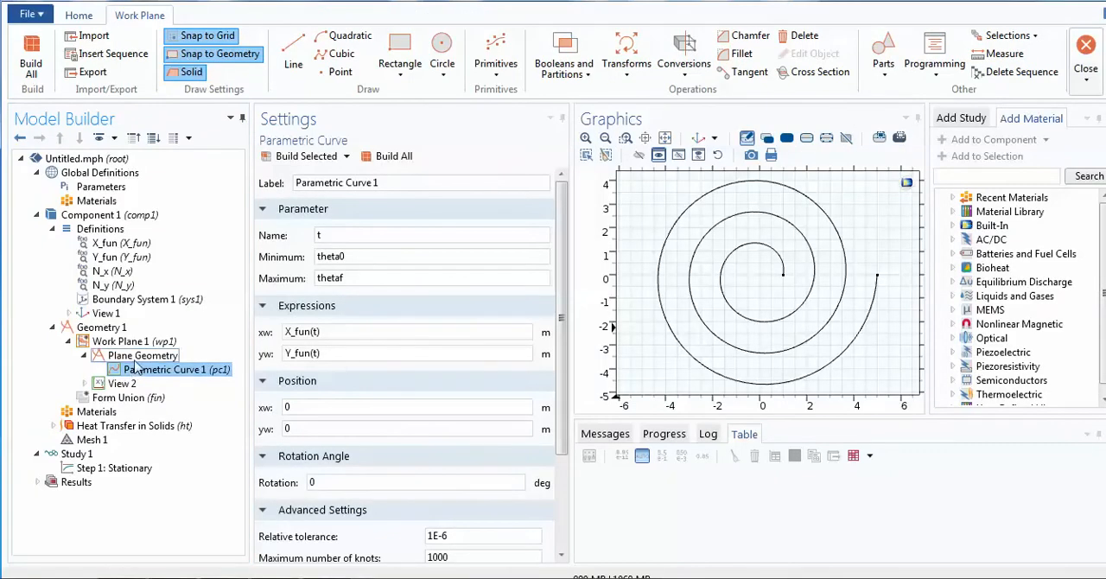
# - Add a second parametric curve to the work plane's geometry and name its parameter t
pyautogui.click(135, 359)
pyautogui.rightClick(135, 363)
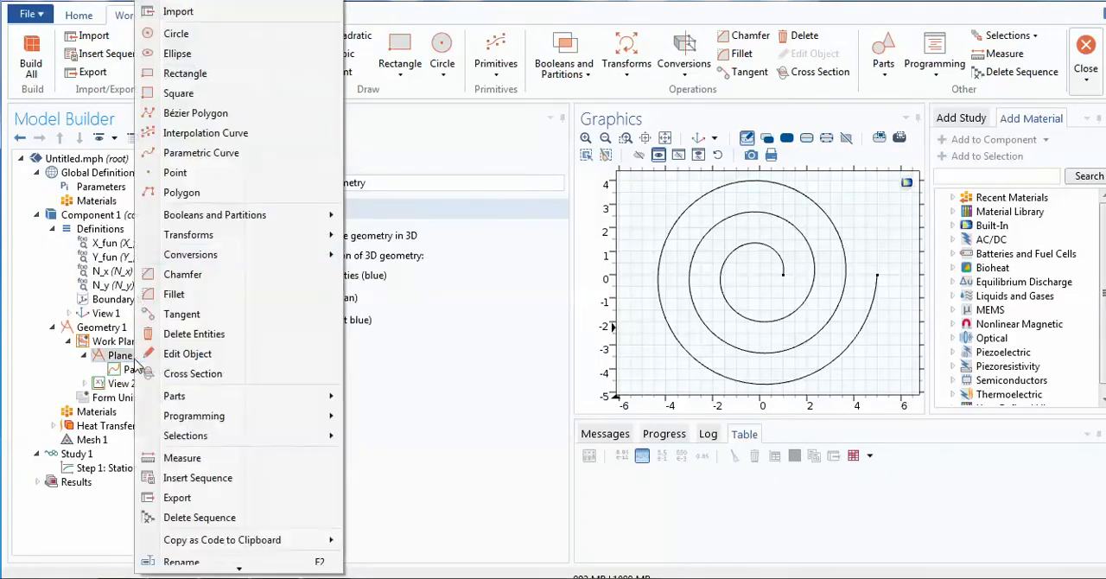
pyautogui.click(232, 153)
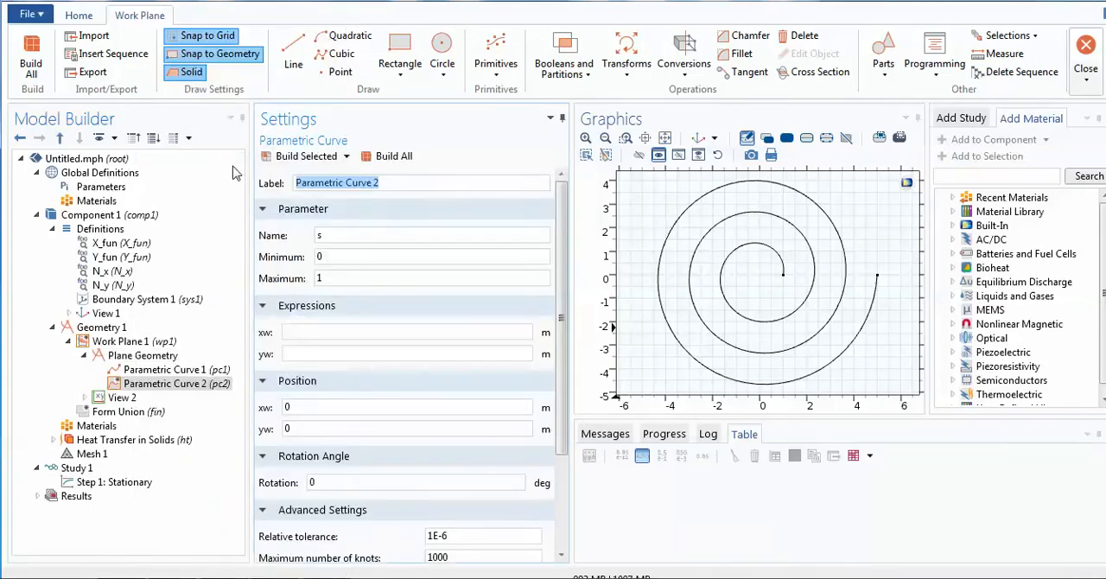
pyautogui.click(343, 242)
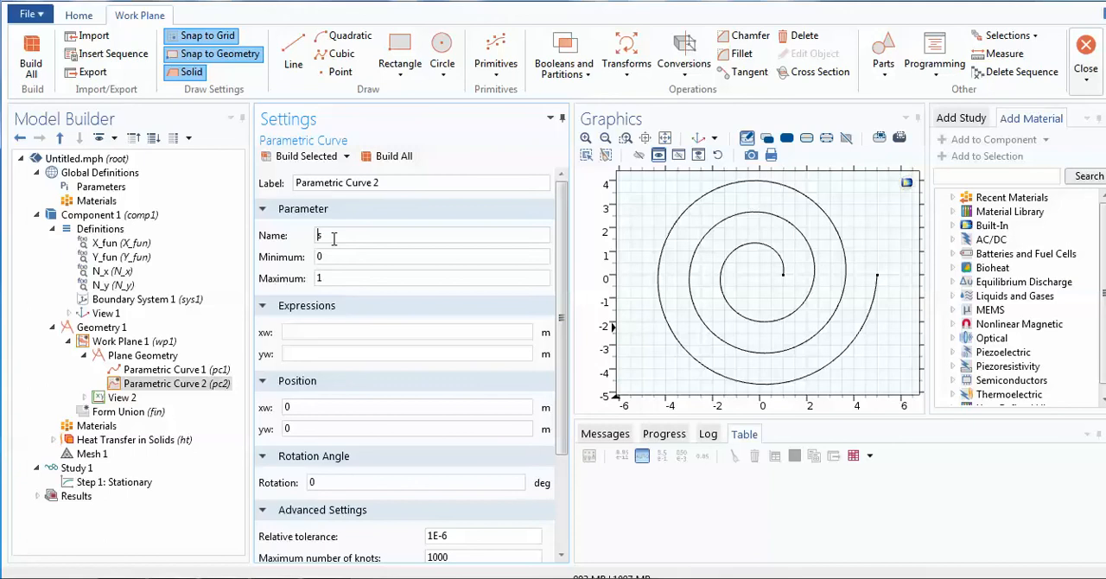
pyautogui.press('BackSpace')
pyautogui.write('t')
# - Set the second curve's parameter range from a minimum of theta0 to a maximum of thetaf
pyautogui.click(325, 258)
pyautogui.press('BackSpace')
pyautogui.write('theo')
pyautogui.press('BackSpace')
pyautogui.write('ta0')
pyautogui.click(322, 278)
pyautogui.press('BackSpace')
pyautogui.write('thetaf')
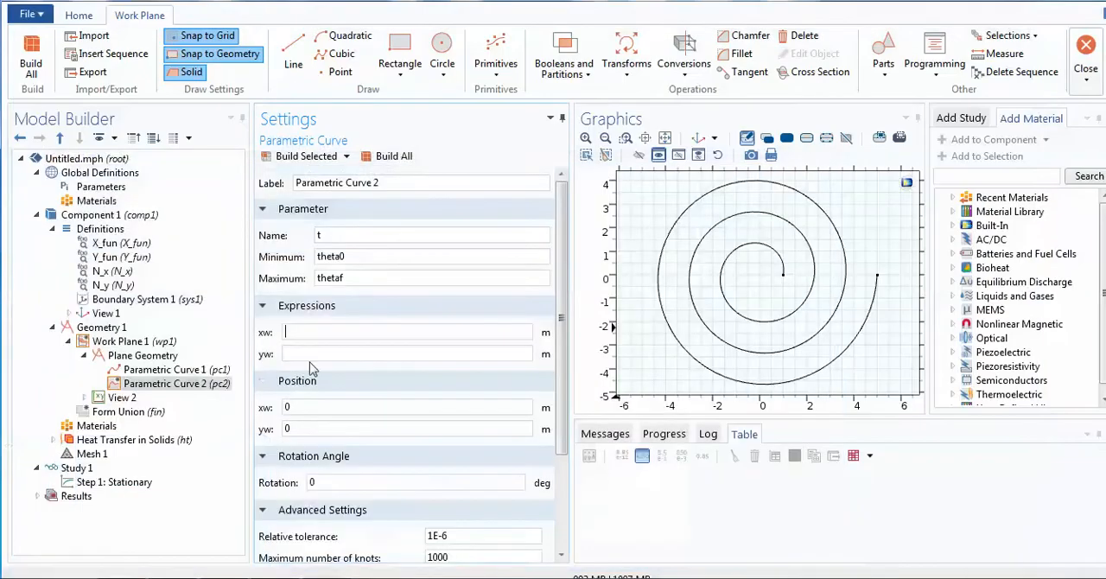
# - Set the second curve's xw expression to (a1+b*t)*cos(t)+N_x(t)*thickness
pyautogui.write('a1+b*t)')
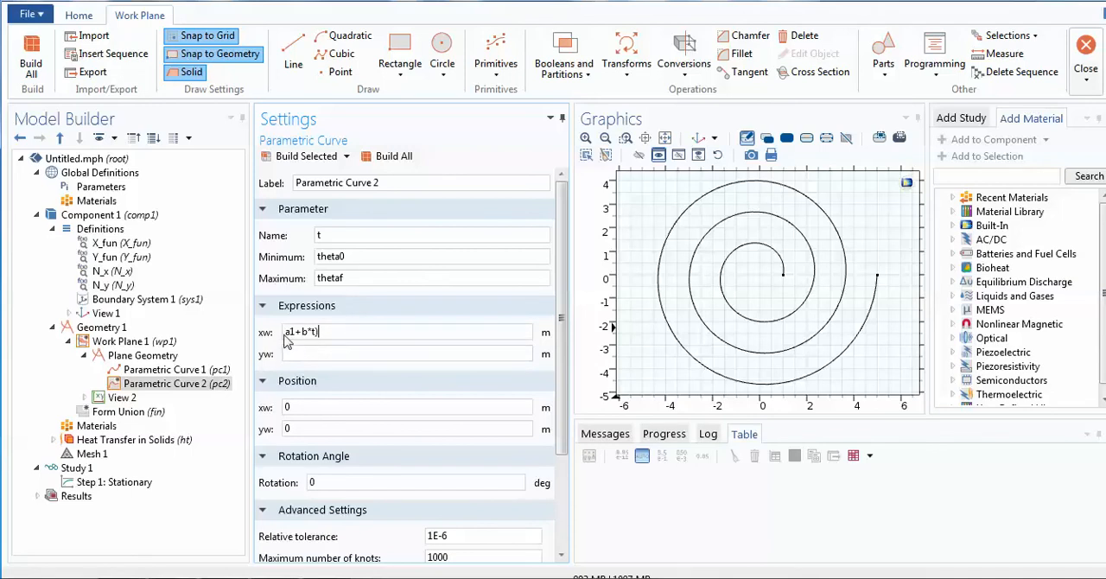
pyautogui.click(286, 332)
pyautogui.write('(')
pyautogui.press('End')
pyautogui.write('*cos(t)+')
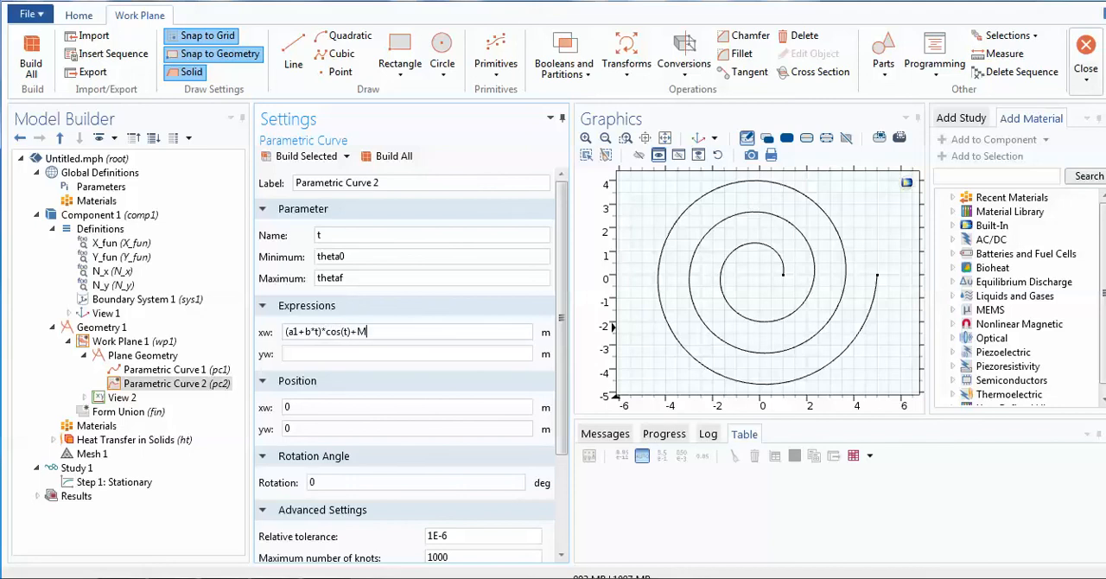
pyautogui.write('N_x')
pyautogui.write('thickness')
# - Set the second curve's yw expression to (a1+b*t)*sin(t)+N_y(t)*thickness and build all geometry
pyautogui.click(406, 353)
pyautogui.write('(a1+b*t)*sin(t)+N_y(t)*thickness')
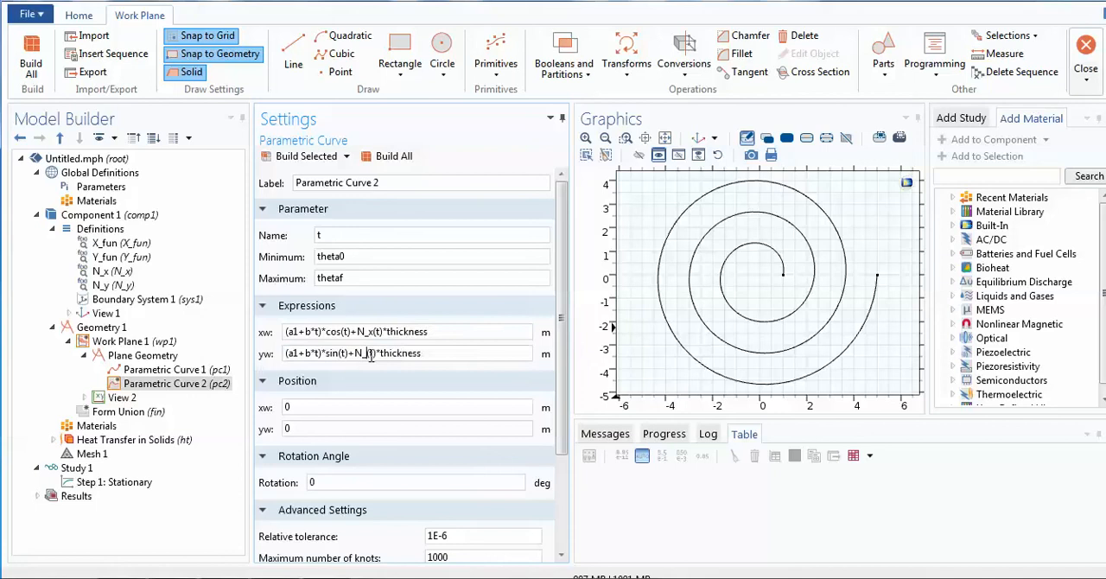
pyautogui.click(372, 353)
pyautogui.click(386, 158)
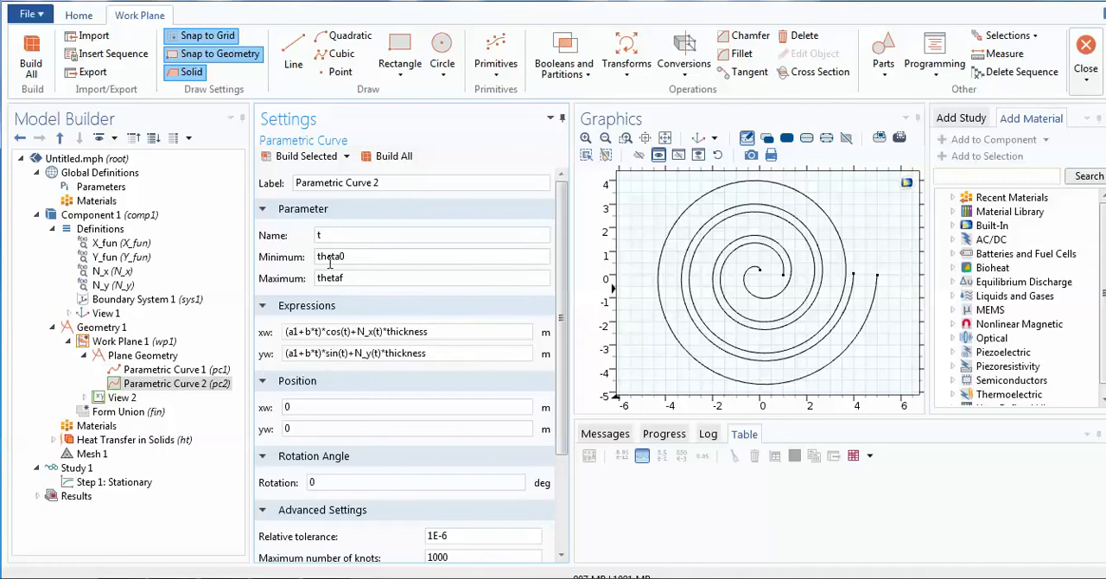
# - Change the second curve's expressions to (a1+b*t)*cos(t)-N_x(t)*thickness and (a1+b*t)*sin(t)-N_y(t)*thickness, then rebuild all geometry
pyautogui.click(158, 372)
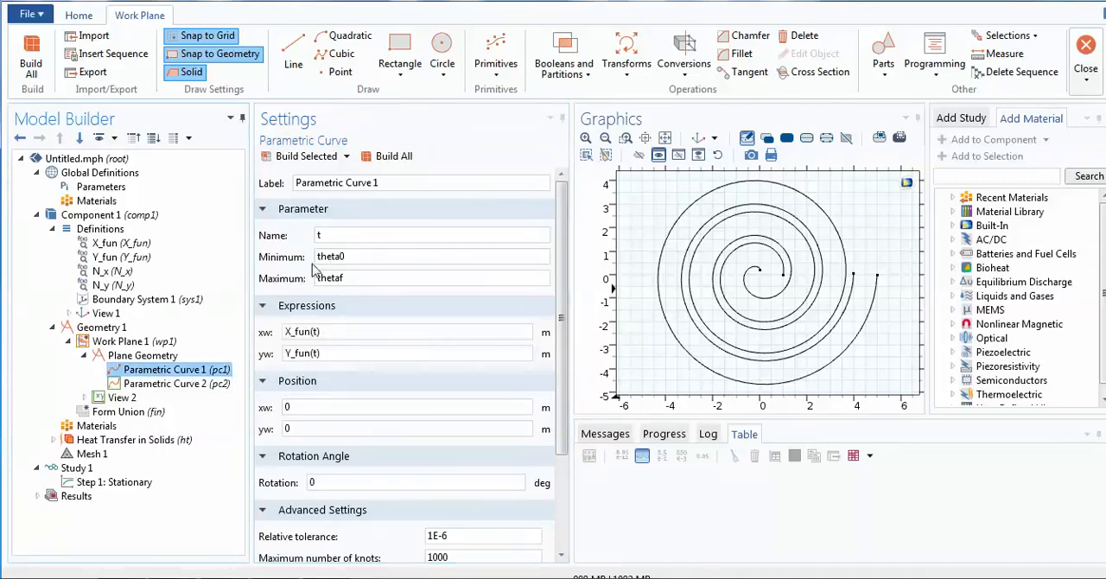
pyautogui.click(205, 389)
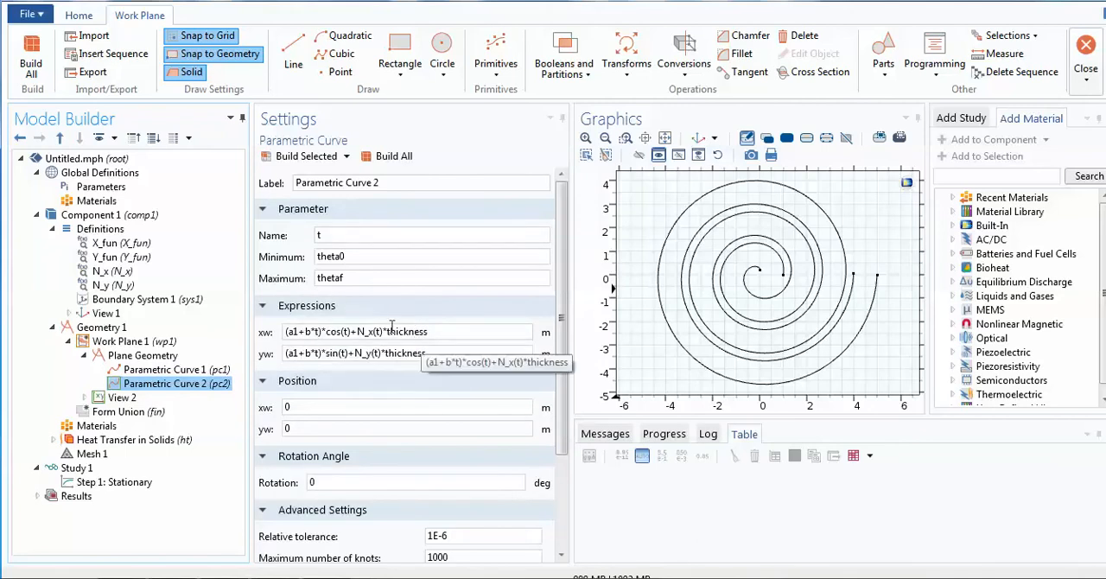
pyautogui.click(356, 332)
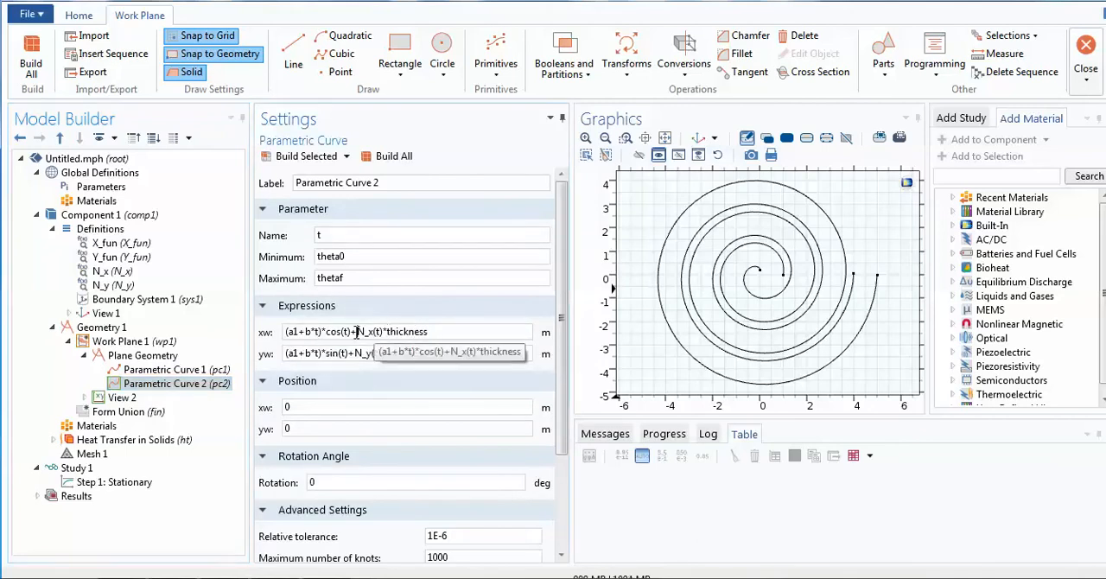
pyautogui.press('BackSpace')
pyautogui.write('-')
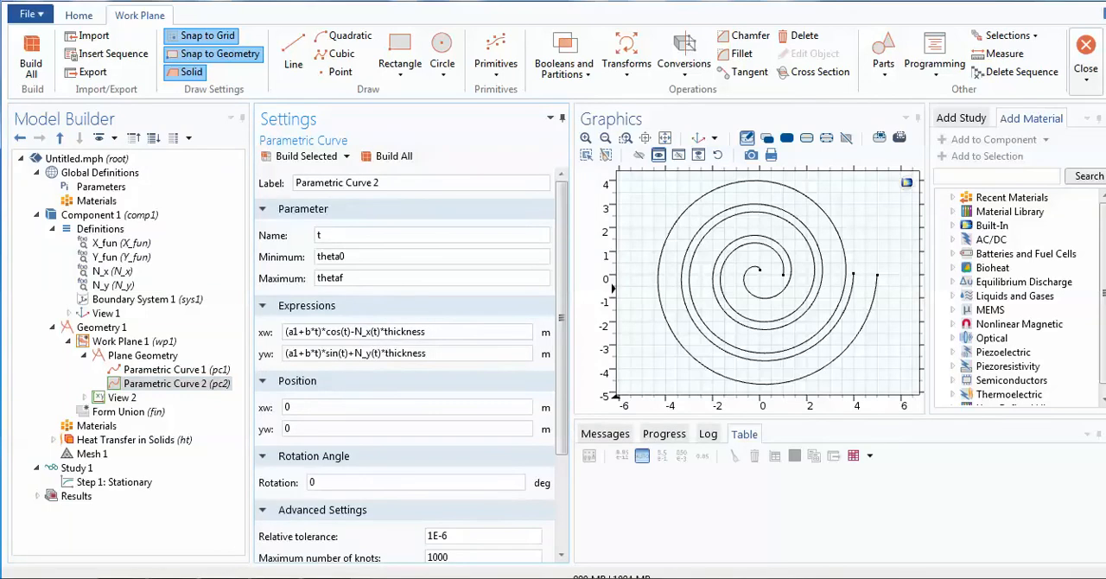
pyautogui.click(357, 355)
pyautogui.press('BackSpace')
pyautogui.write('-')
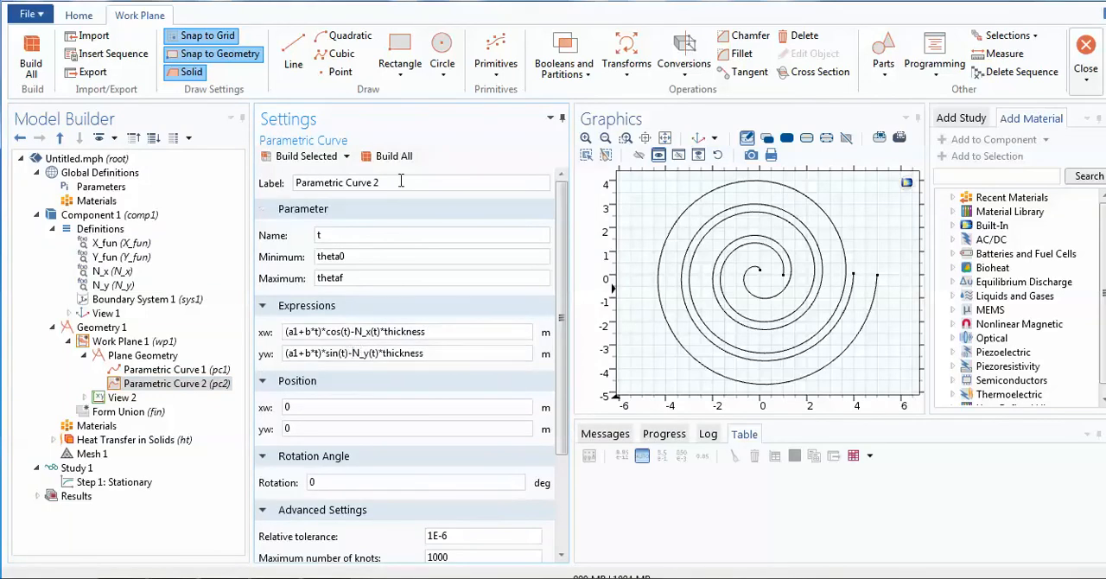
pyautogui.click(392, 161)
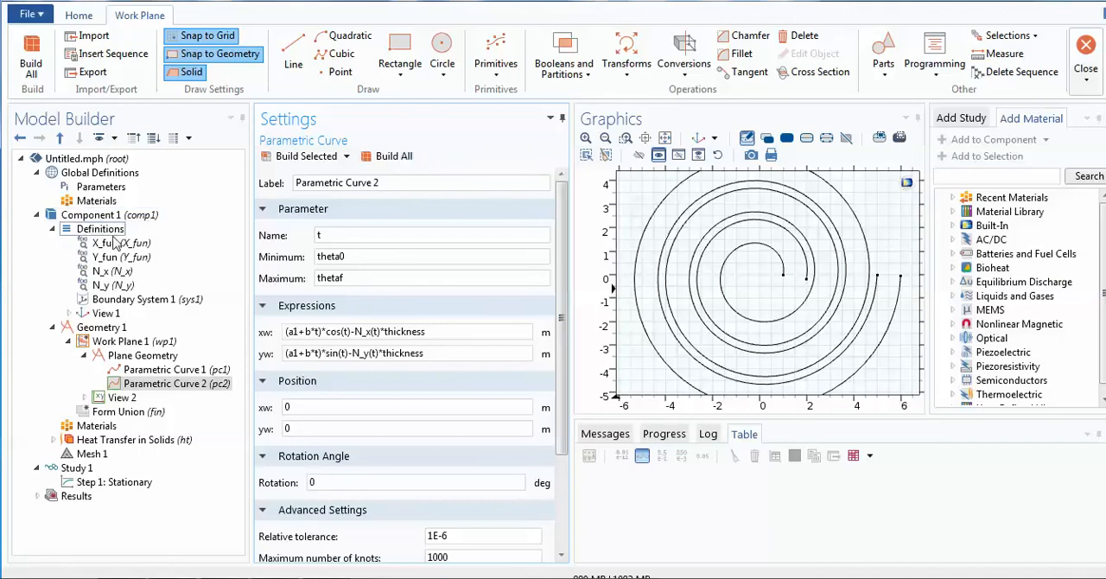
# - Set the final spiral radius parameter a2 to 10 in the global parameters
pyautogui.click(99, 188)
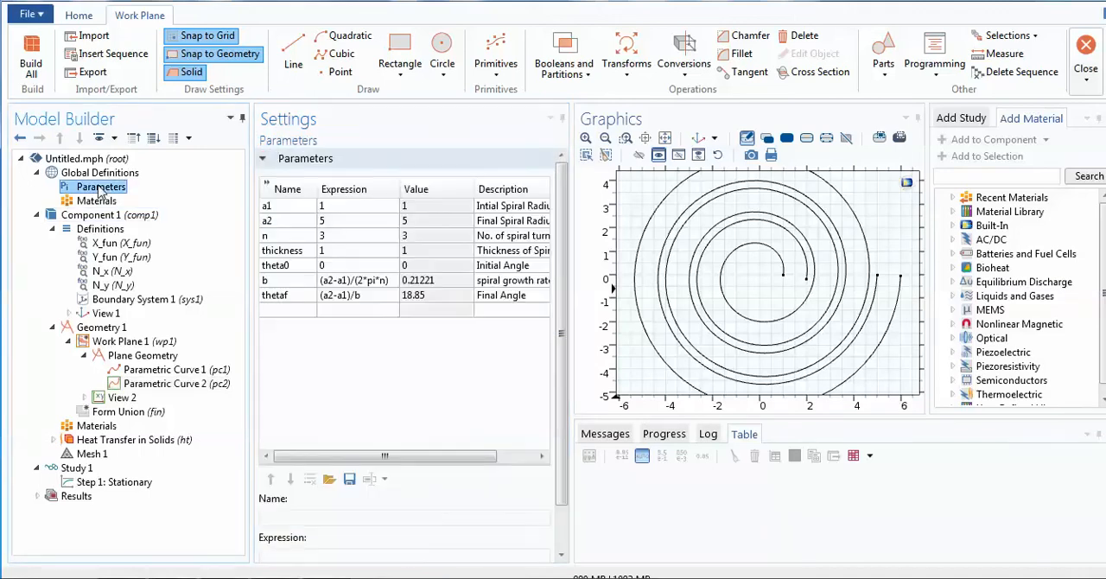
pyautogui.click(327, 222)
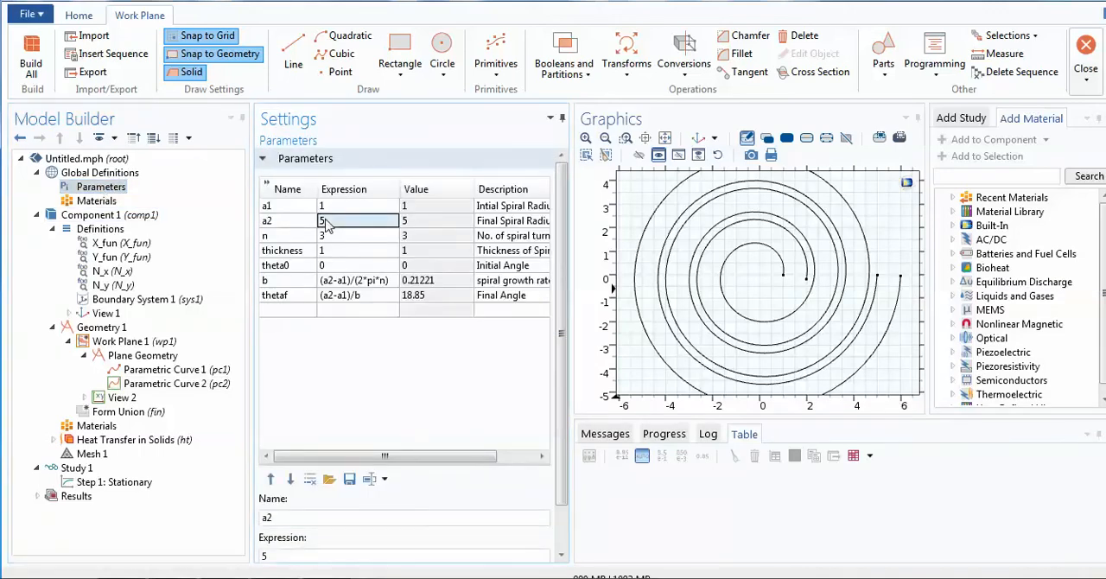
pyautogui.doubleClick(326, 222)
pyautogui.write('10')
pyautogui.press('Return')
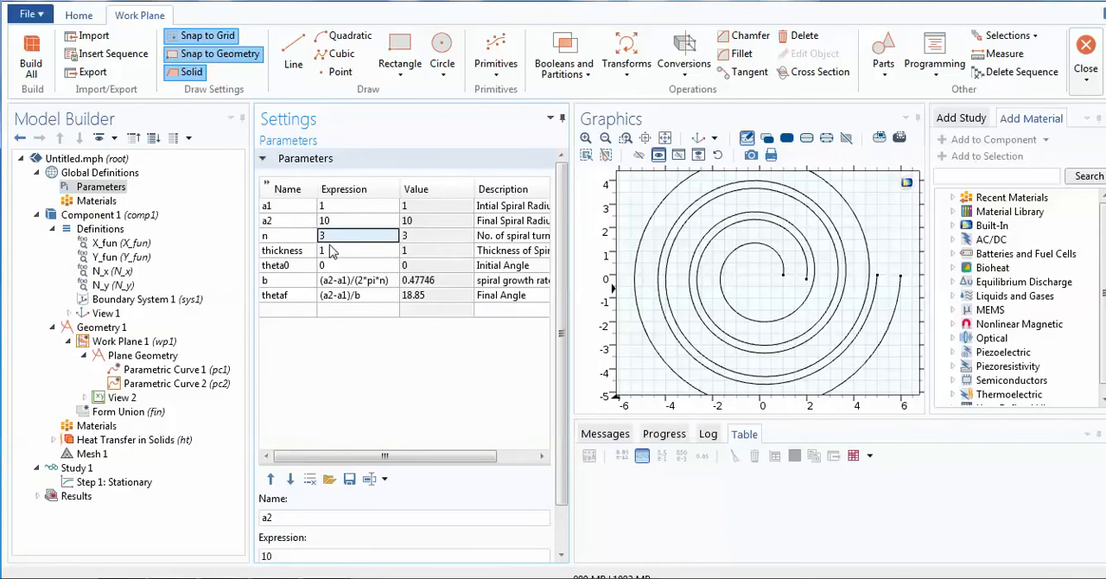
# - Set the number of spiral turns n to 4 in the global parameters and rebuild the spiral curves
pyautogui.write('4')
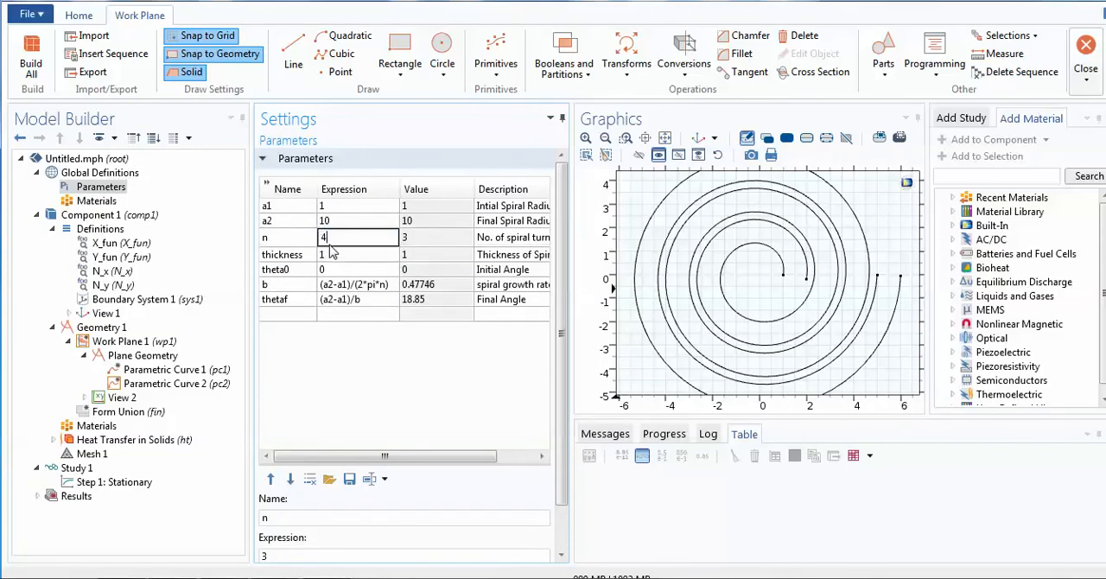
pyautogui.click(335, 352)
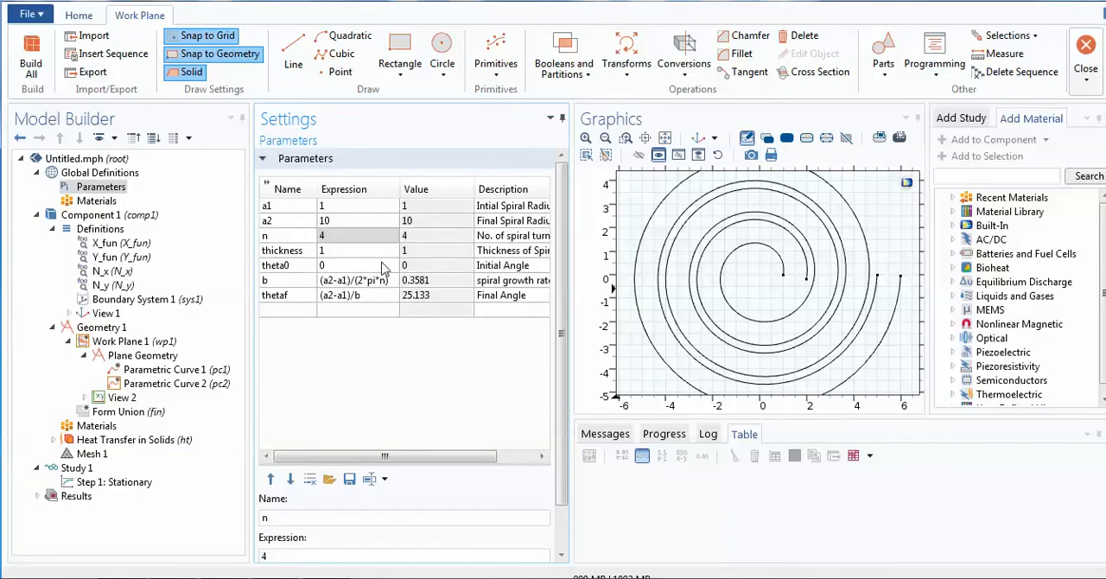
pyautogui.click(113, 243)
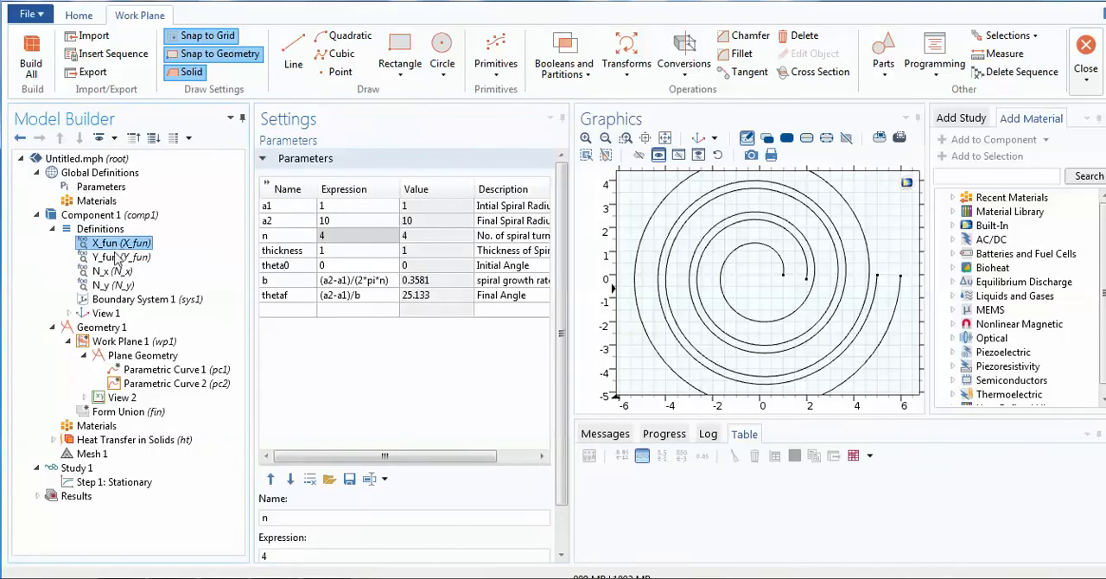
pyautogui.click(139, 299)
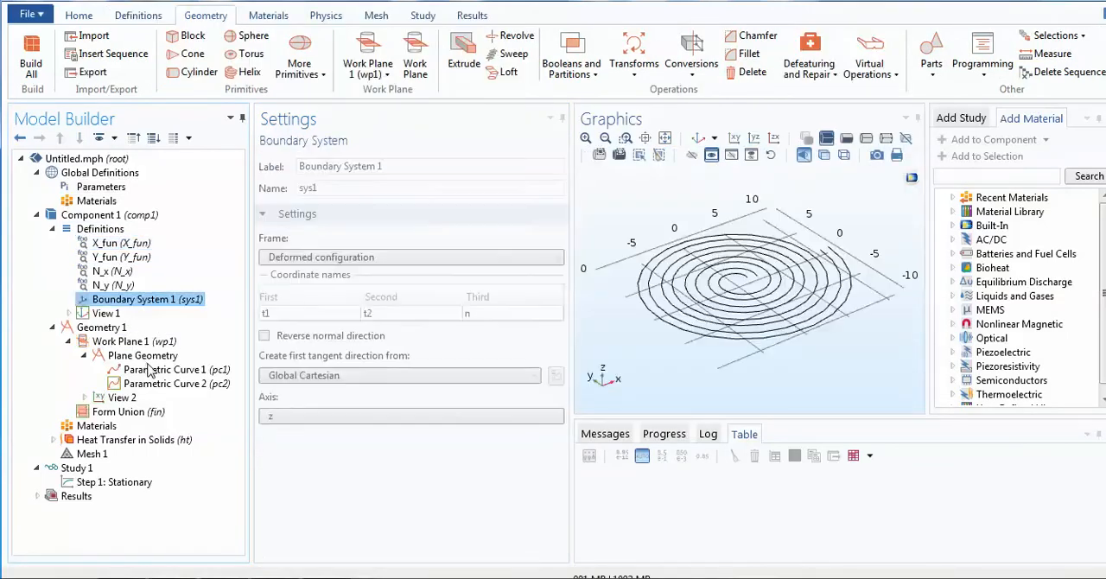
pyautogui.click(169, 384)
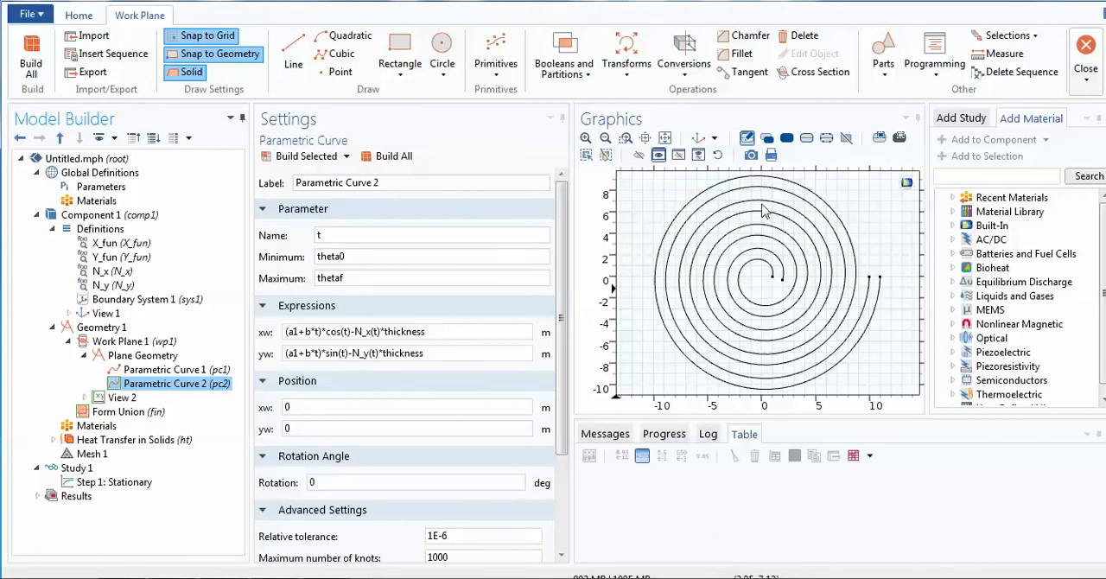
# - Set the number of spiral turns n to 3 in the global parameters and build all geometry
pyautogui.click(109, 190)
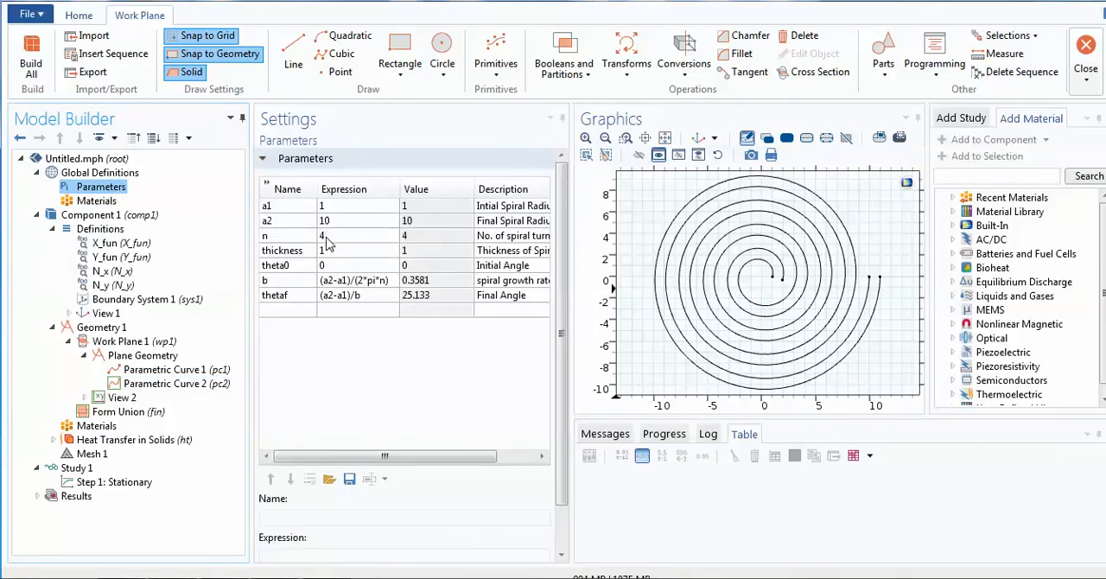
pyautogui.click(327, 241)
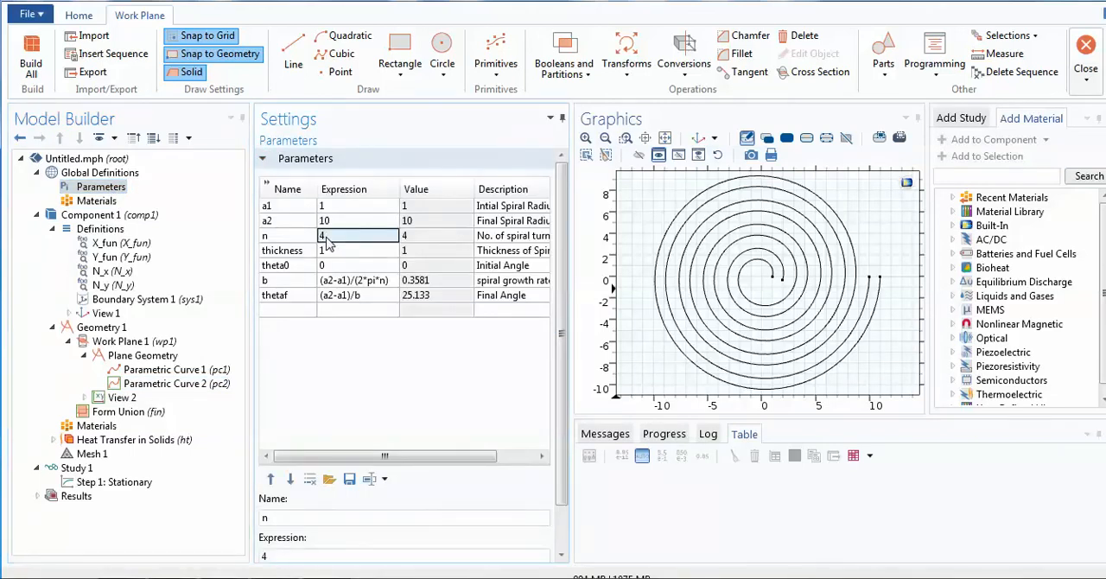
pyautogui.write('3')
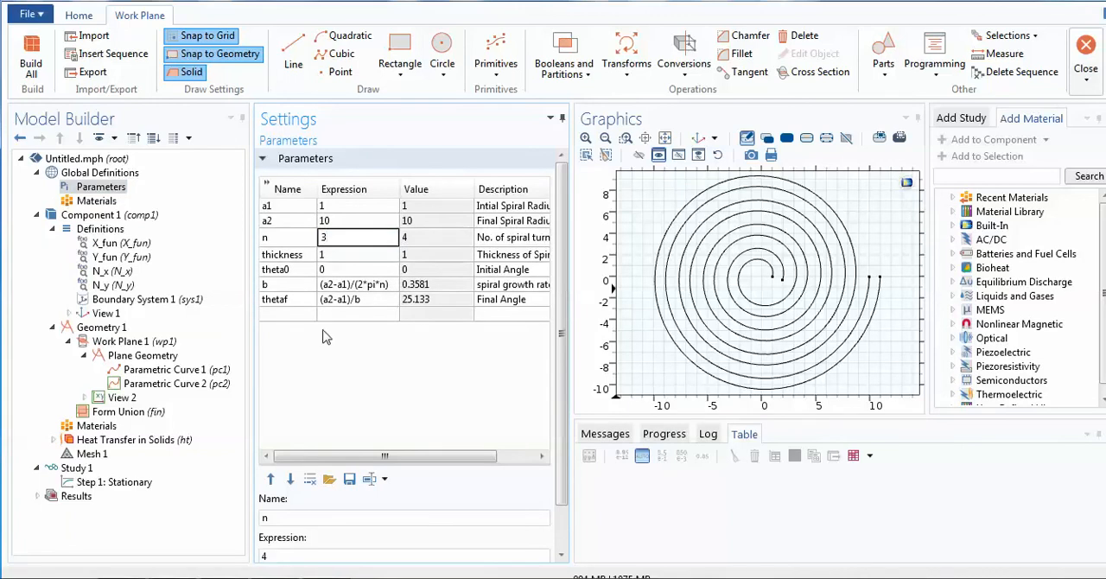
pyautogui.click(192, 371)
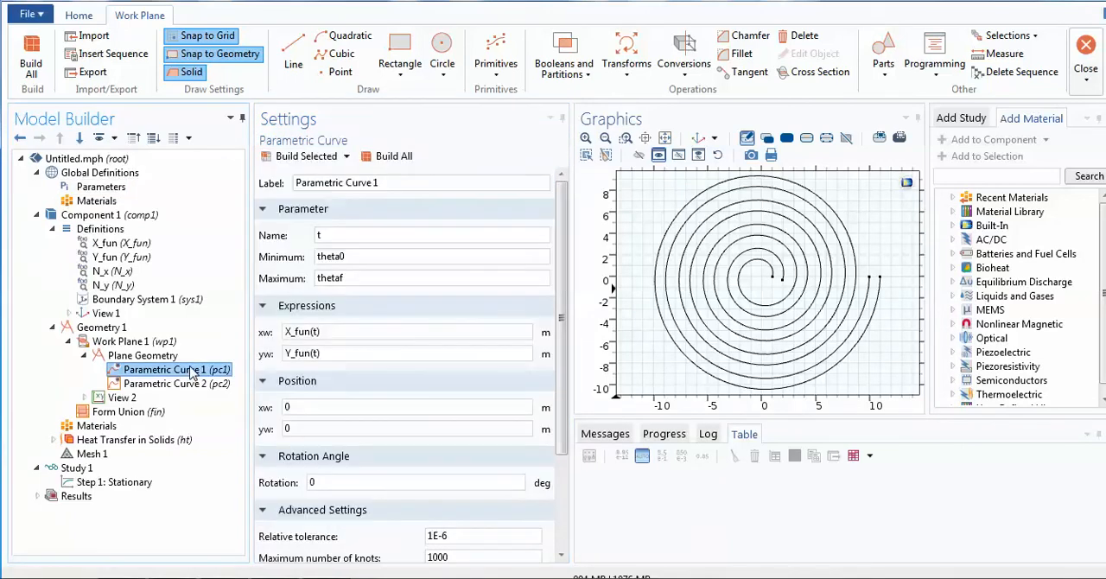
pyautogui.click(389, 159)
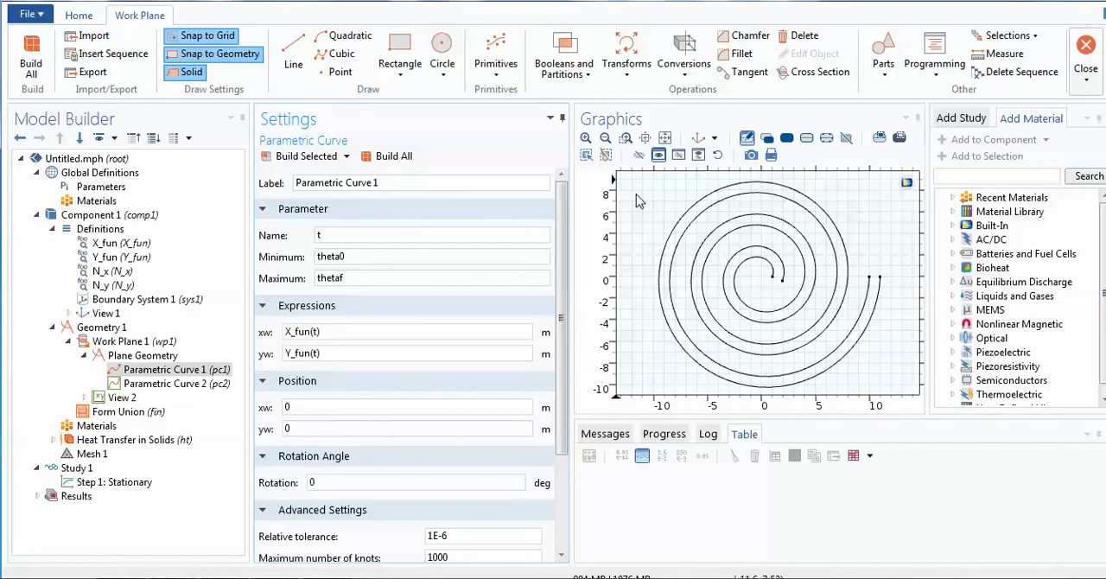
# - Draw a straight line in the plane geometry joining the inner end points of the two spiral curves, snapped to both points
pyautogui.click(177, 383)
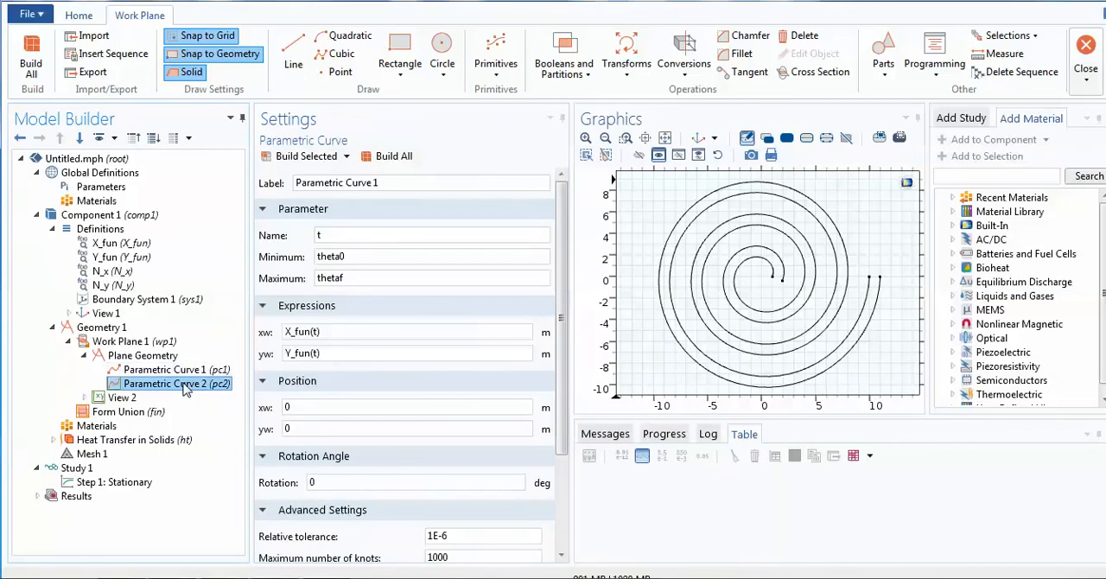
pyautogui.click(193, 372)
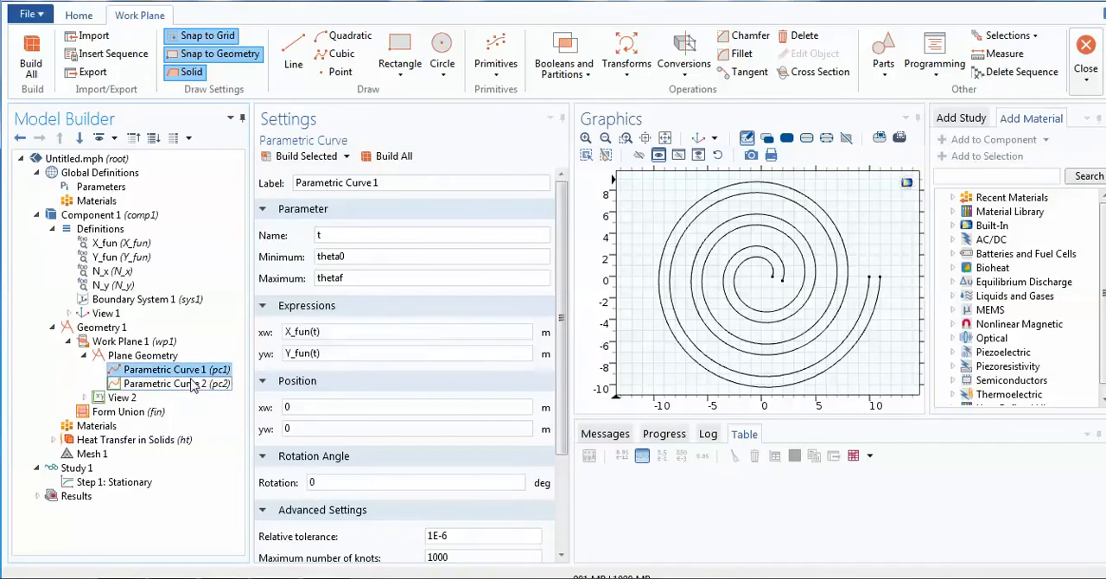
pyautogui.click(189, 384)
pyautogui.click(145, 356)
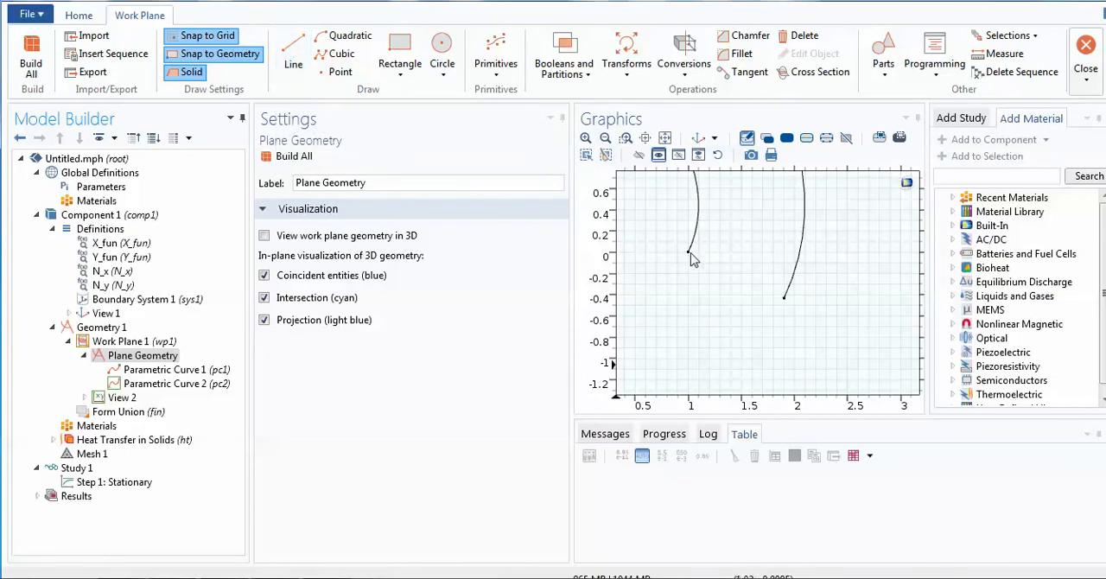
pyautogui.click(293, 54)
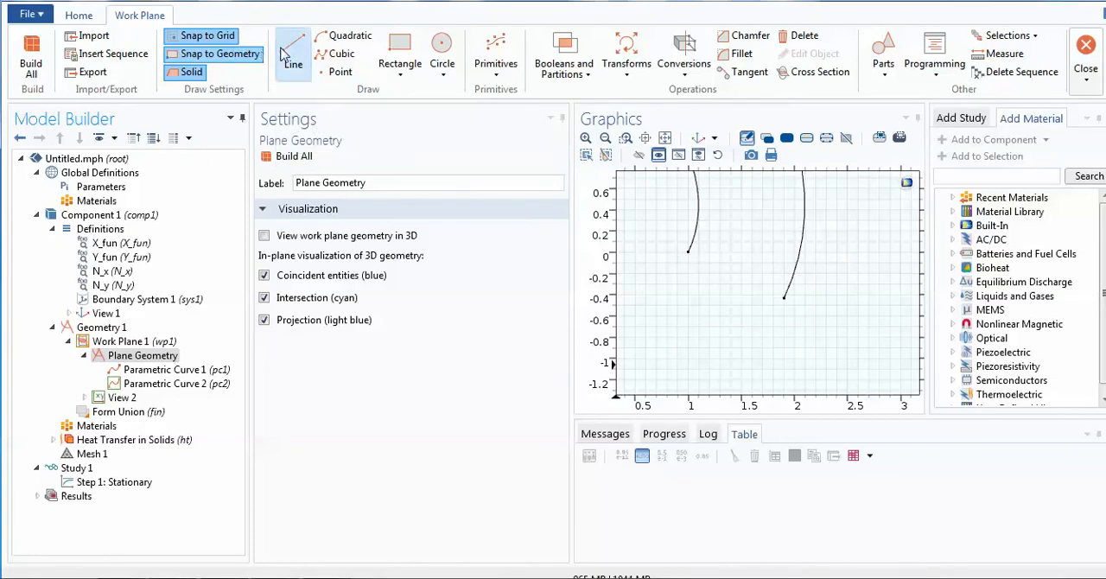
pyautogui.click(688, 251)
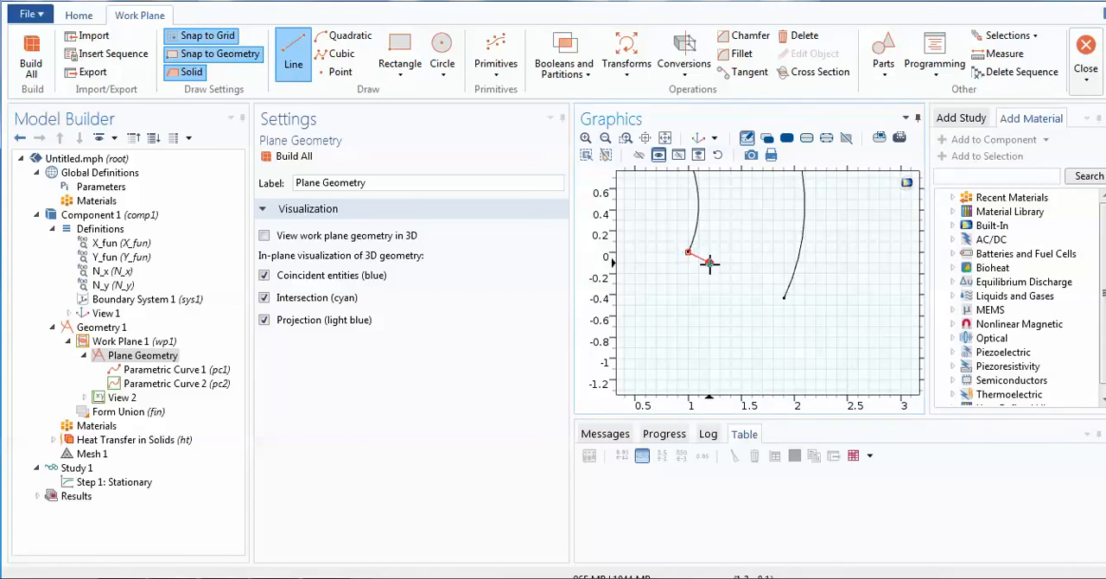
pyautogui.click(784, 297)
pyautogui.rightClick(785, 299)
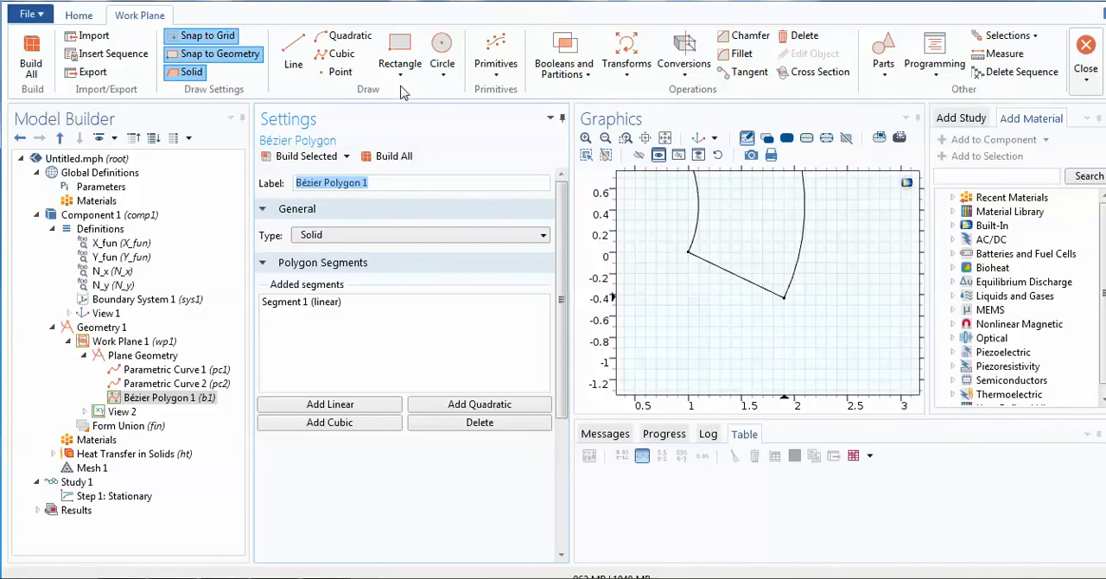
# - Inspect both ends of the inner closing line up close to check that they meet the spiral curves' end points
pyautogui.click(628, 141)
pyautogui.moveTo(673, 241); pyautogui.dragTo(701, 264)
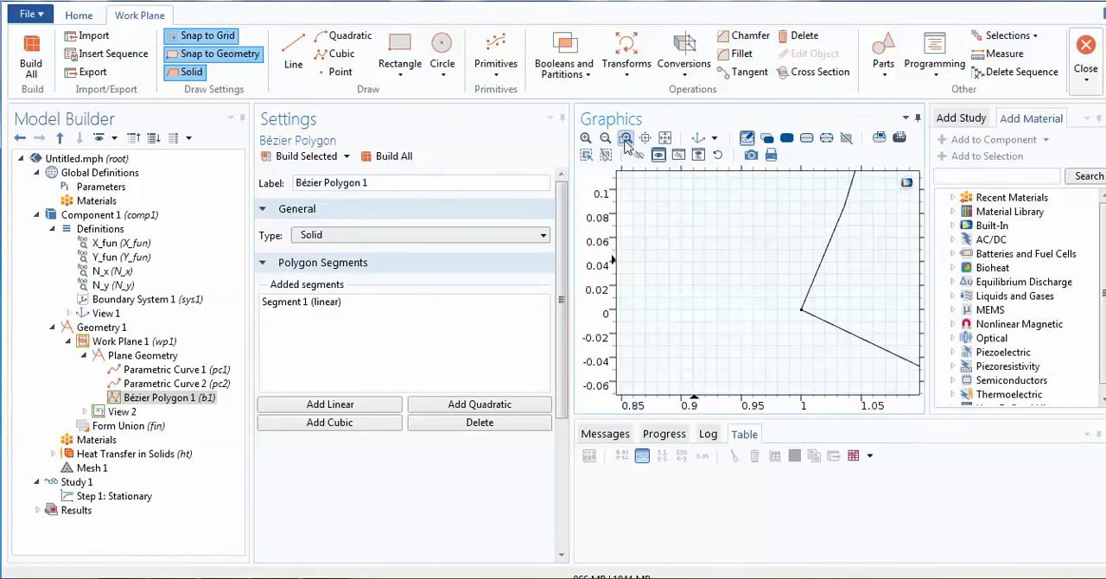
pyautogui.moveTo(787, 305); pyautogui.dragTo(814, 339)
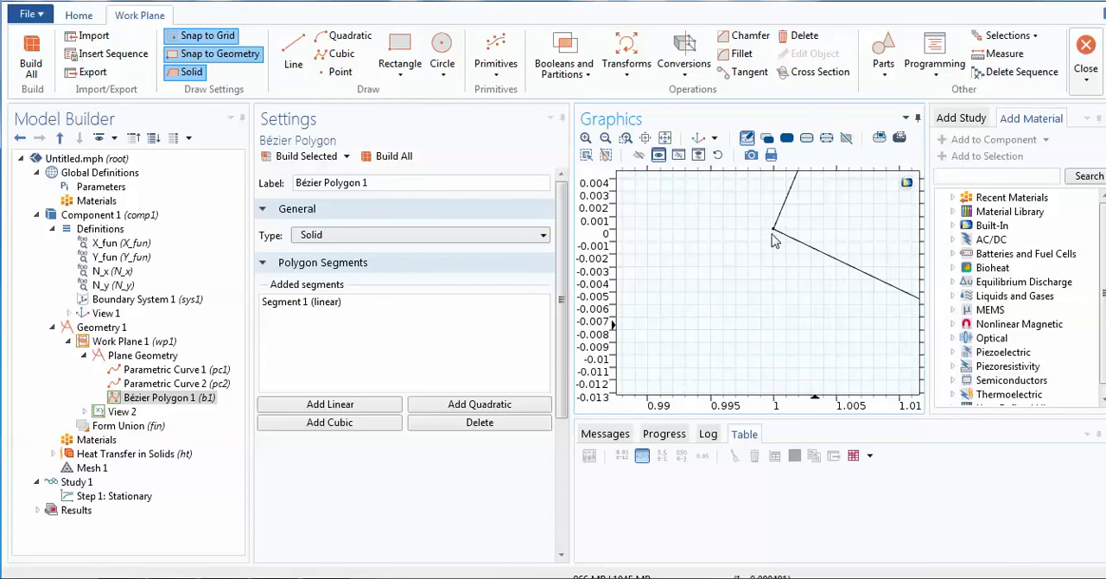
pyautogui.click(665, 139)
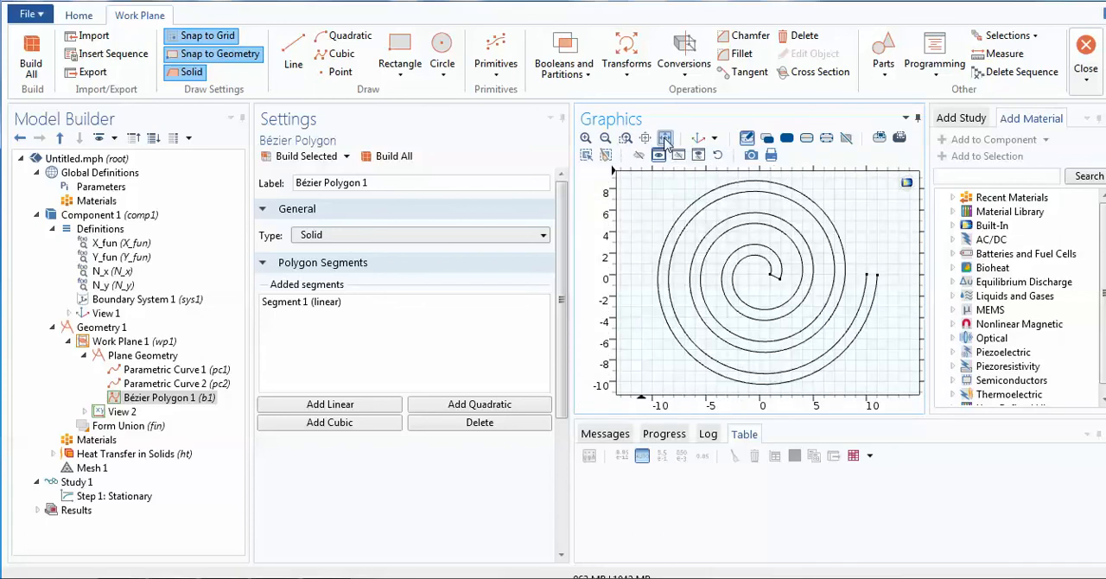
pyautogui.click(626, 139)
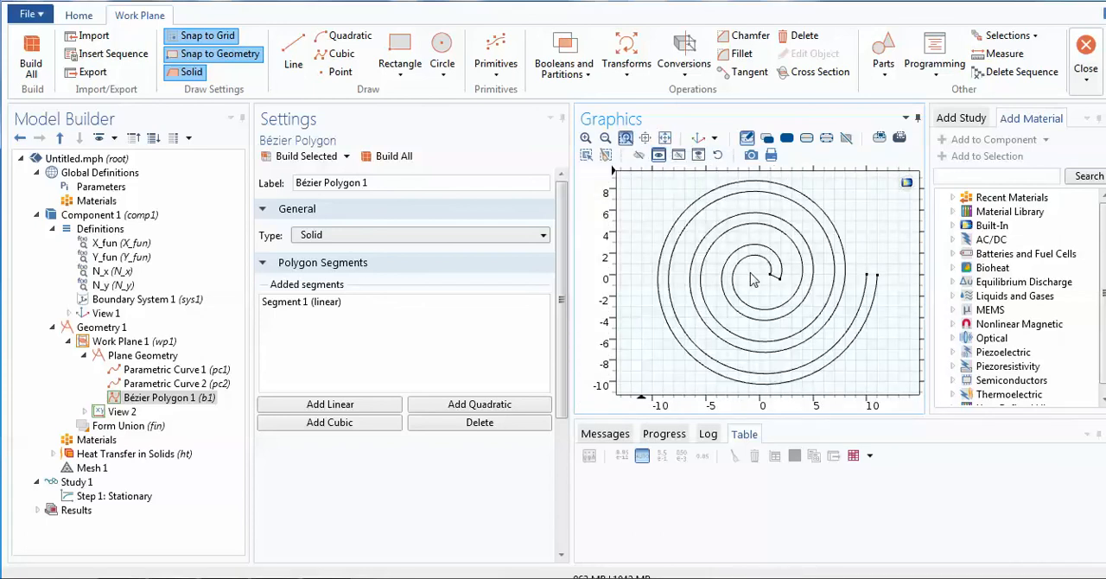
pyautogui.moveTo(776, 279); pyautogui.dragTo(788, 289)
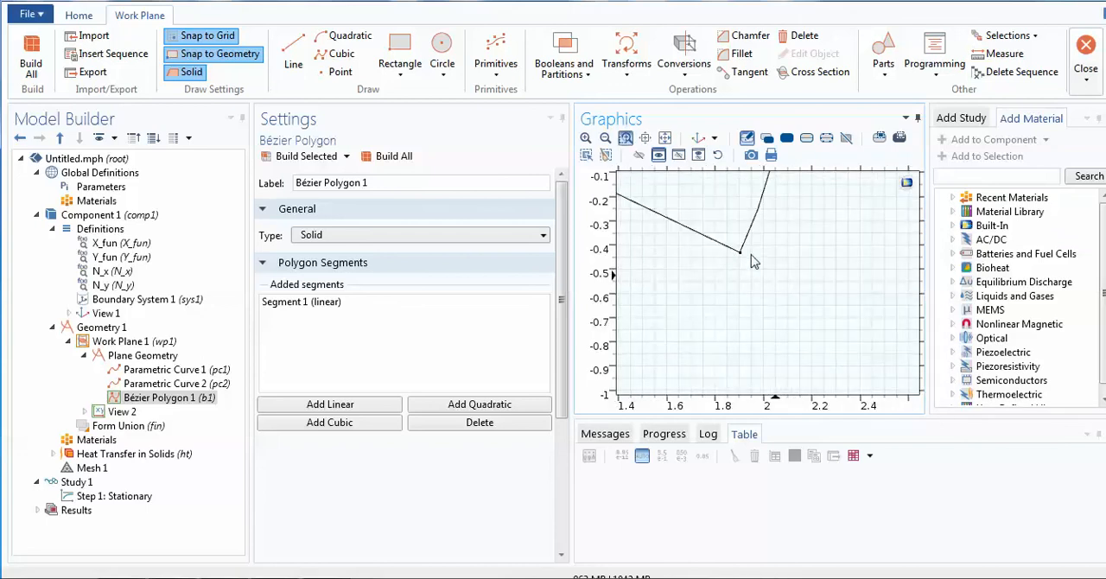
pyautogui.moveTo(731, 249); pyautogui.dragTo(754, 262)
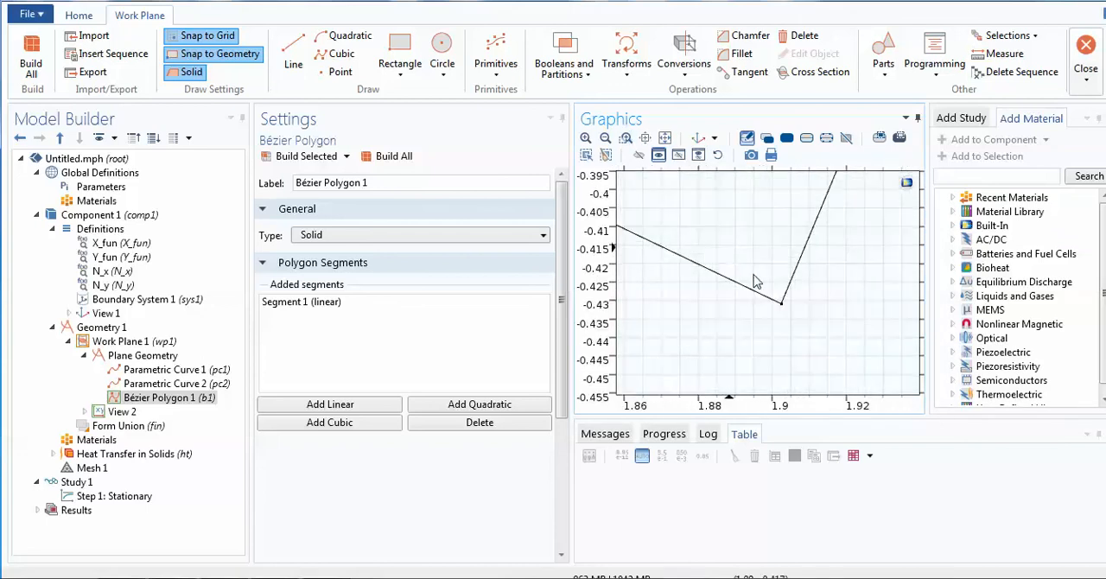
pyautogui.moveTo(785, 317); pyautogui.dragTo(775, 307)
pyautogui.click(626, 138)
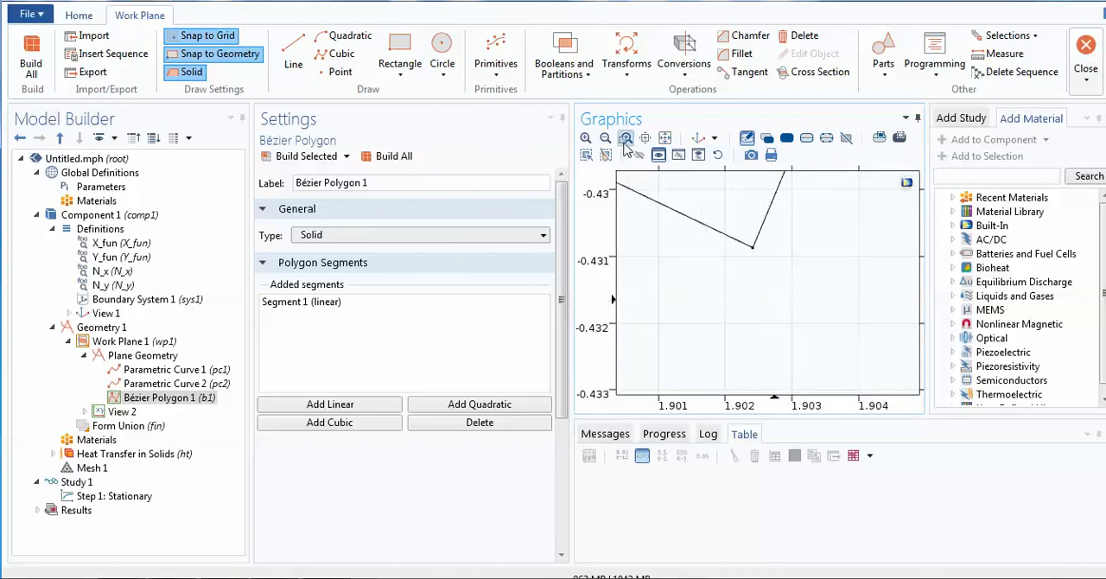
pyautogui.click(746, 248)
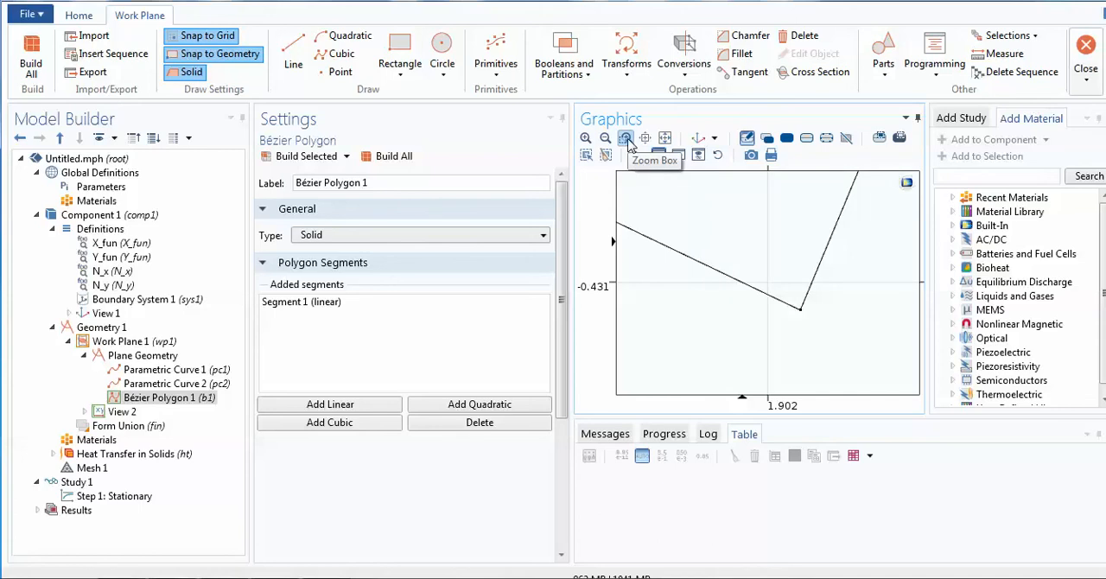
# - Draw a straight line joining the outer end points of the two spiral curves and check its joint with the first curve
pyautogui.click(664, 139)
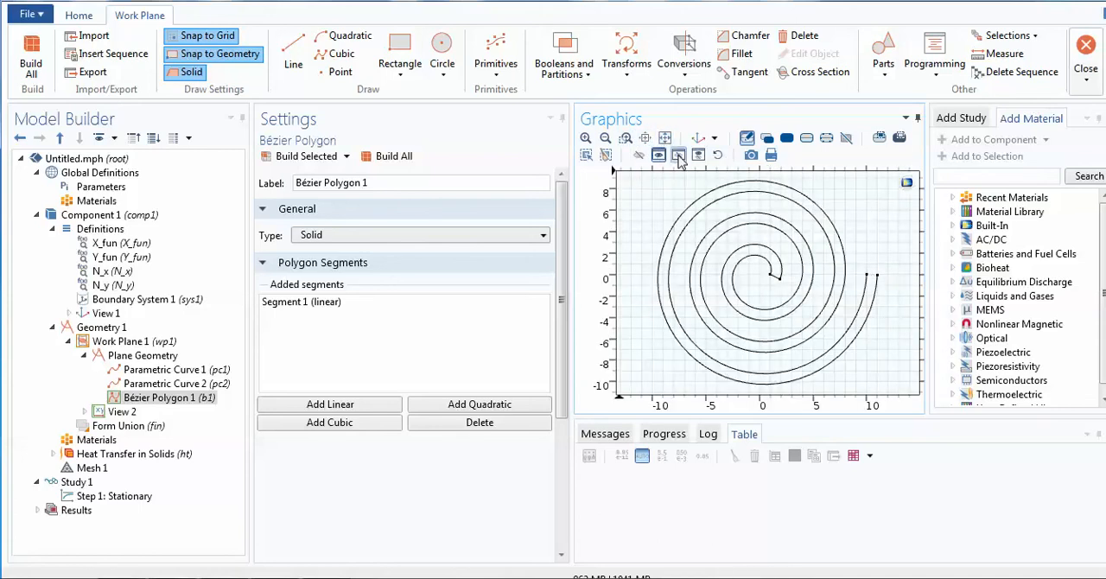
pyautogui.click(625, 139)
pyautogui.moveTo(862, 264); pyautogui.dragTo(891, 296)
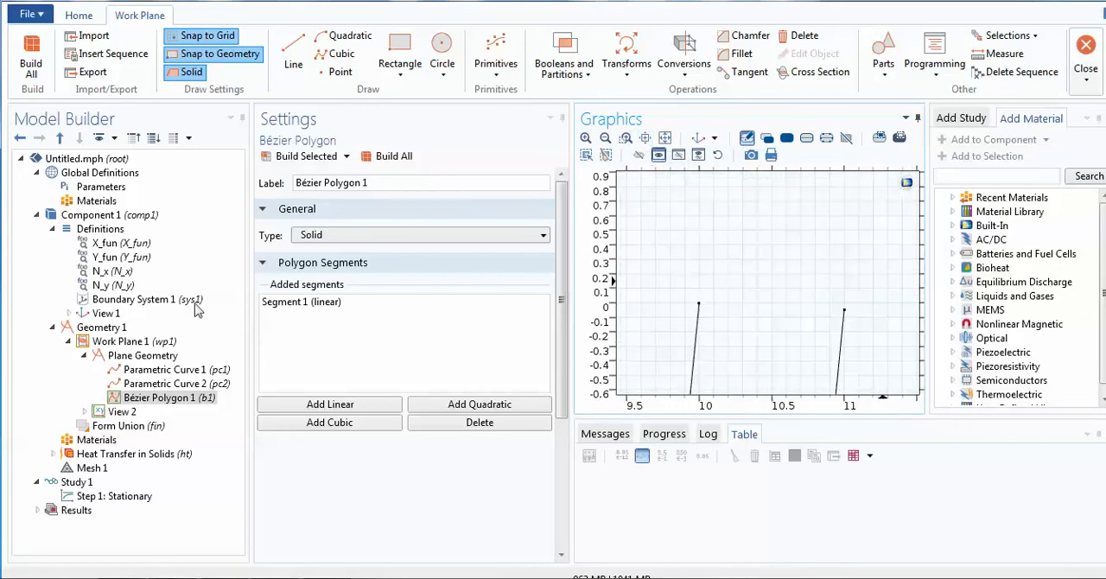
pyautogui.click(298, 54)
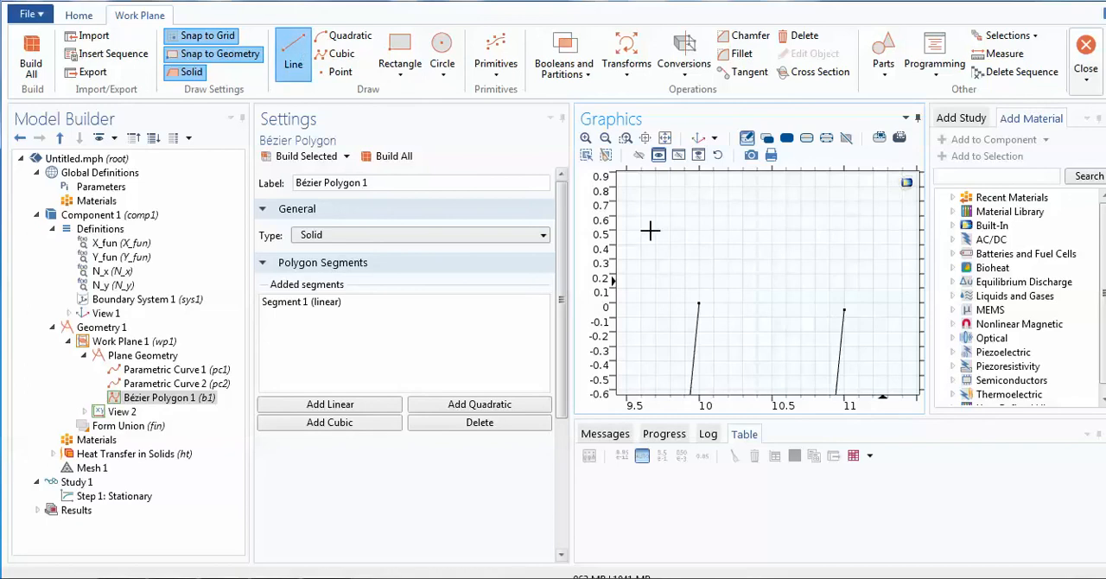
pyautogui.click(698, 303)
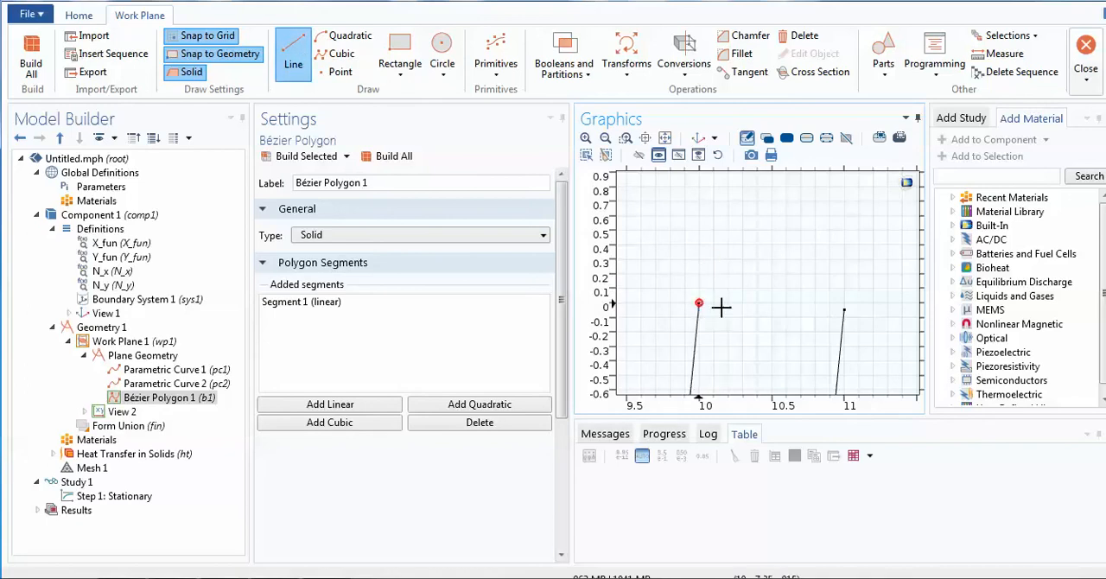
pyautogui.click(844, 309)
pyautogui.rightClick(845, 310)
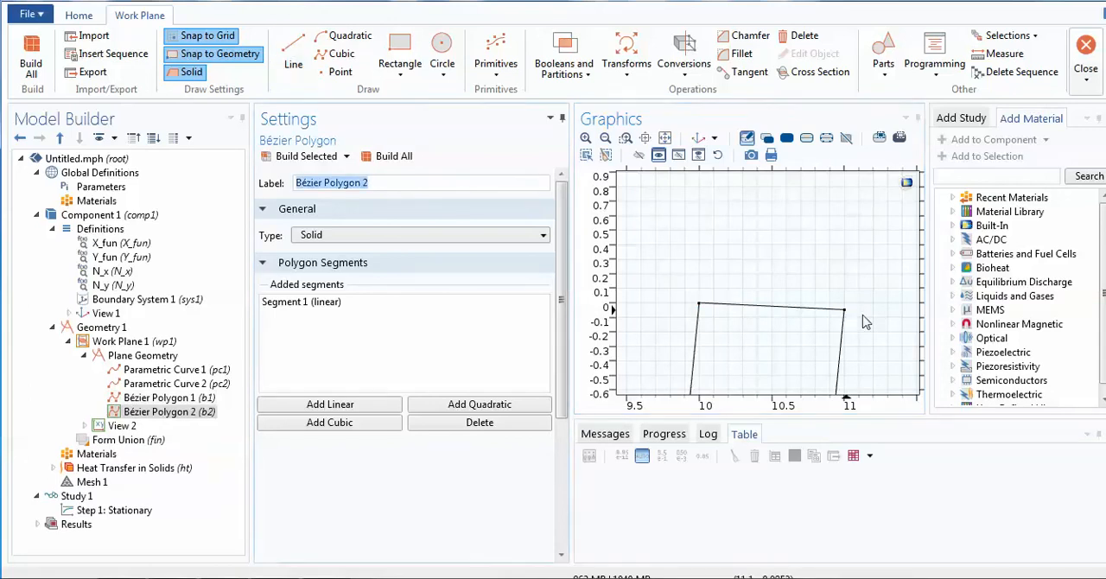
pyautogui.click(626, 138)
pyautogui.moveTo(697, 297); pyautogui.dragTo(713, 322)
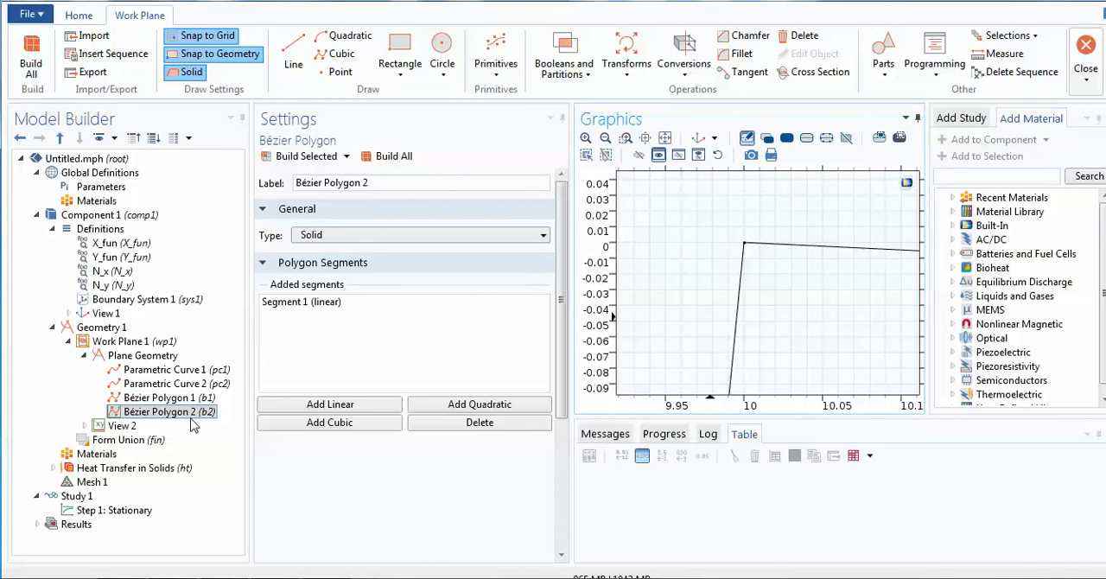
# - Add a Convert to Solid operation to the work plane's plane geometry
pyautogui.click(143, 356)
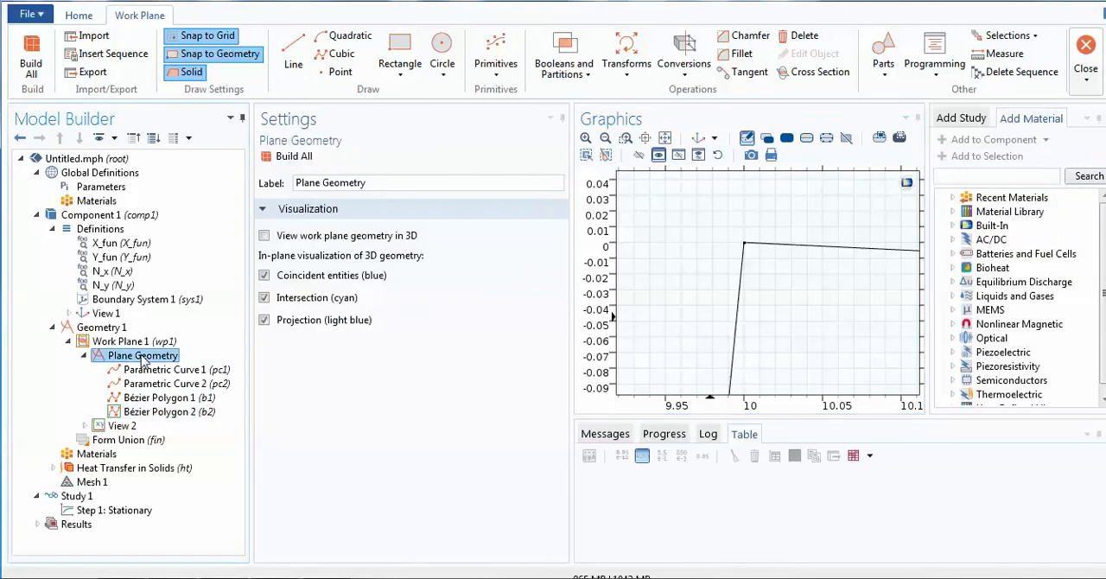
pyautogui.rightClick(143, 357)
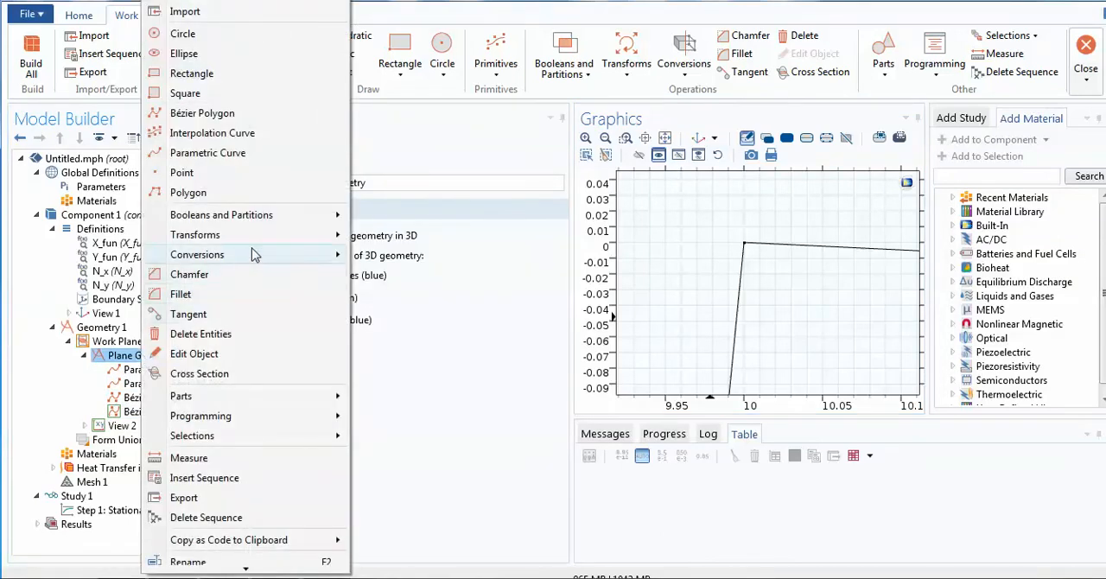
pyautogui.moveTo(299, 237)
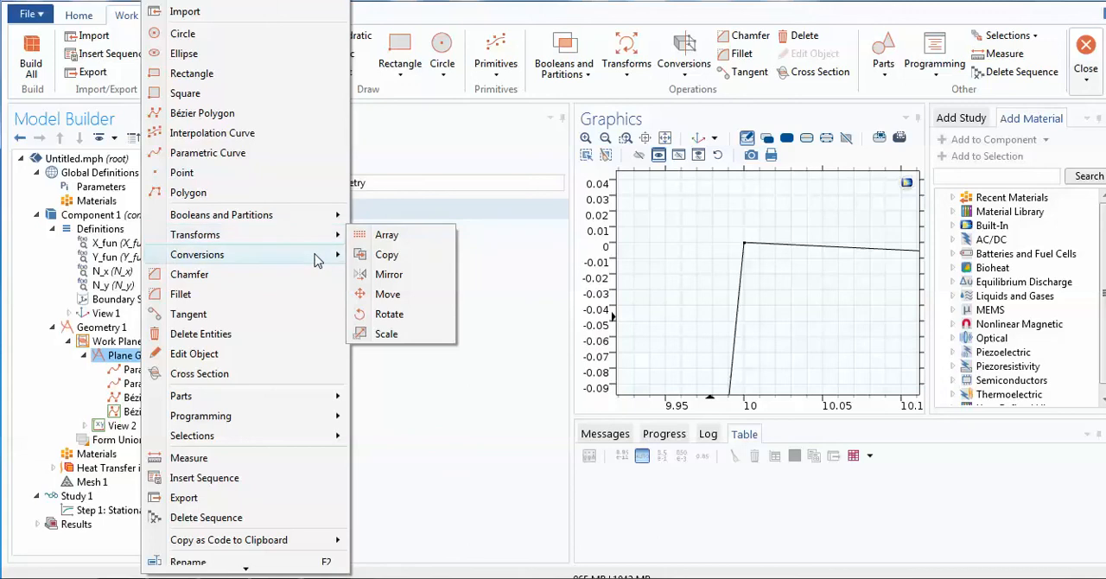
pyautogui.moveTo(316, 261)
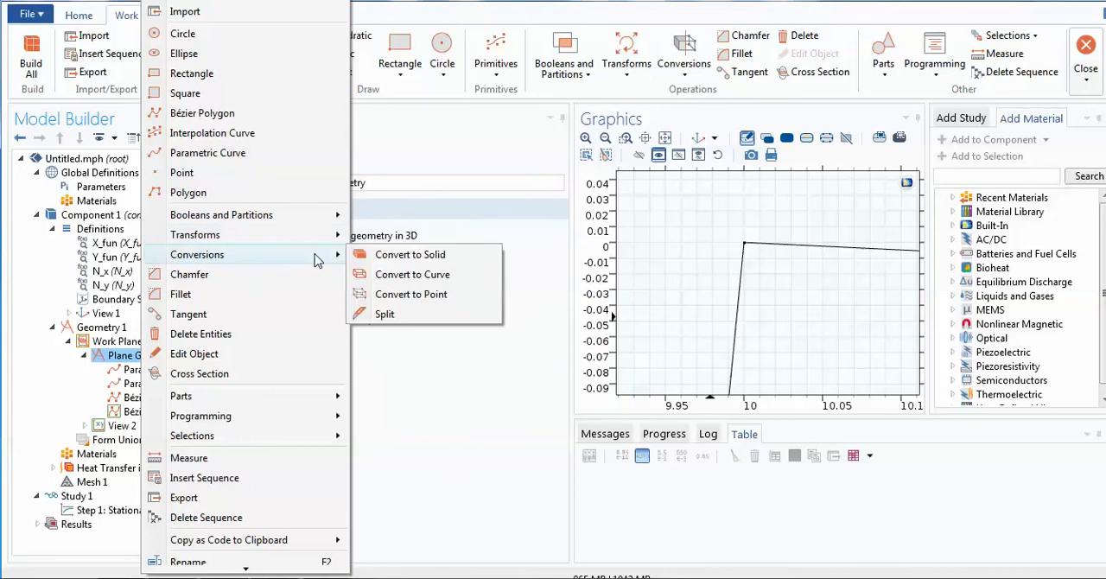
pyautogui.click(376, 257)
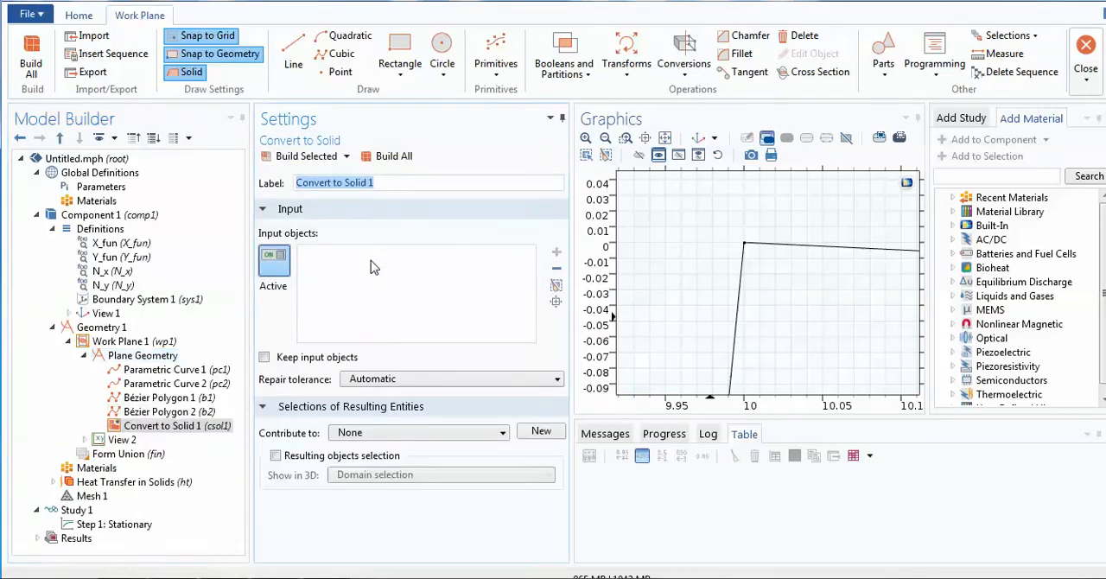
# - Select both parametric curves and both closing lines as inputs of Convert to Solid and build the plane geometry
pyautogui.click(665, 138)
pyautogui.click(781, 276)
pyautogui.click(774, 273)
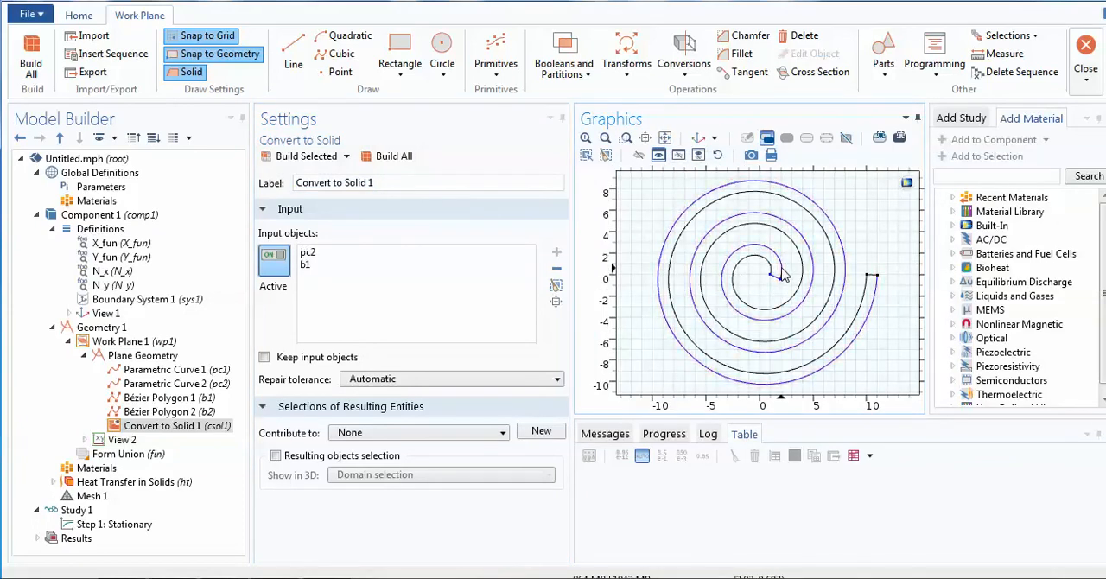
pyautogui.click(873, 278)
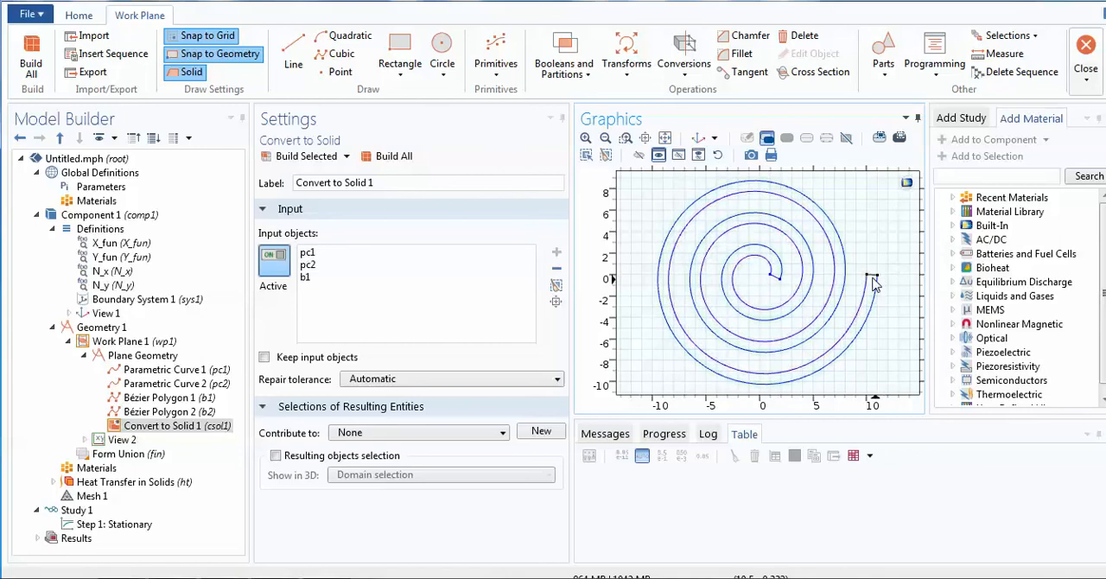
pyautogui.click(873, 278)
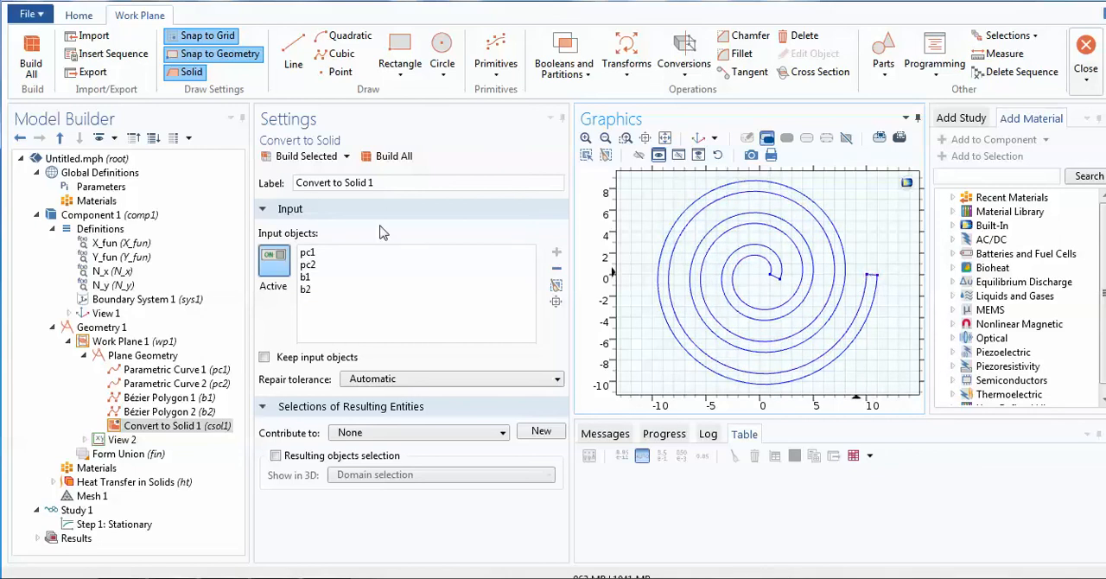
pyautogui.click(385, 157)
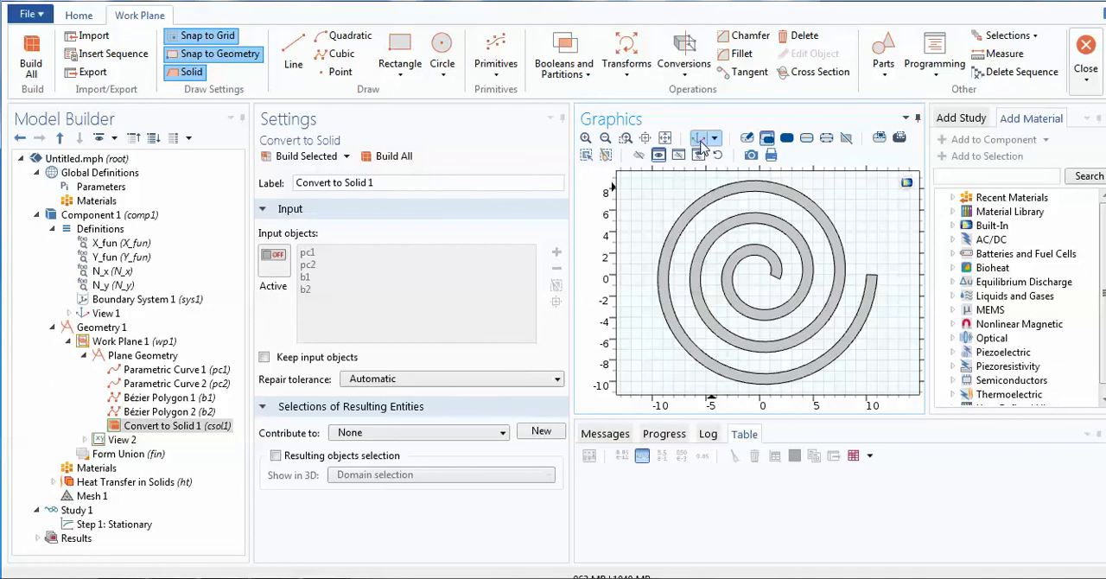
# - Add an Extrude operation based on Work Plane 1 to the geometry
pyautogui.click(130, 458)
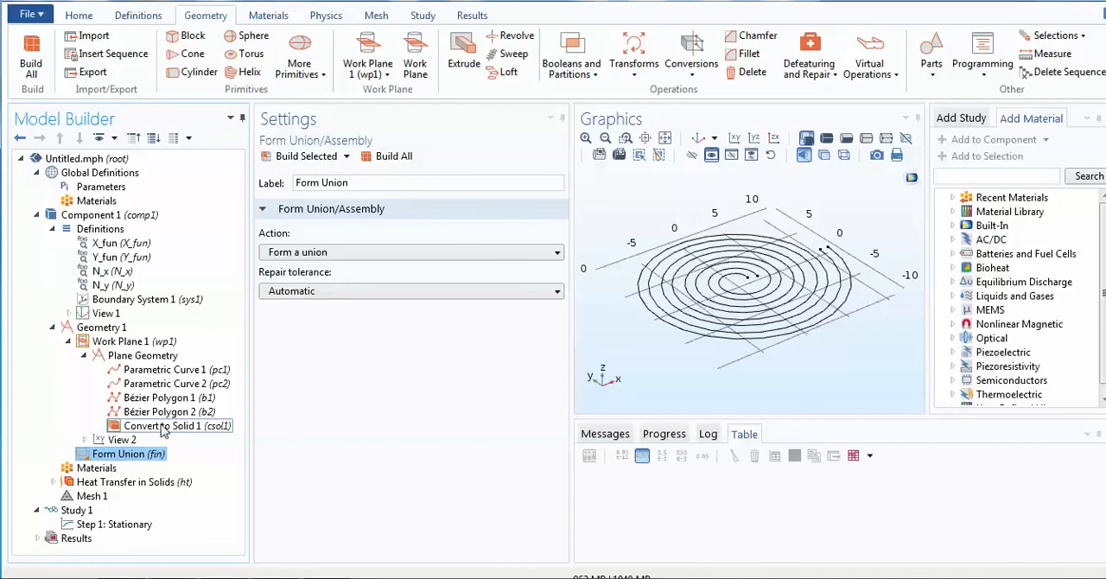
pyautogui.click(113, 344)
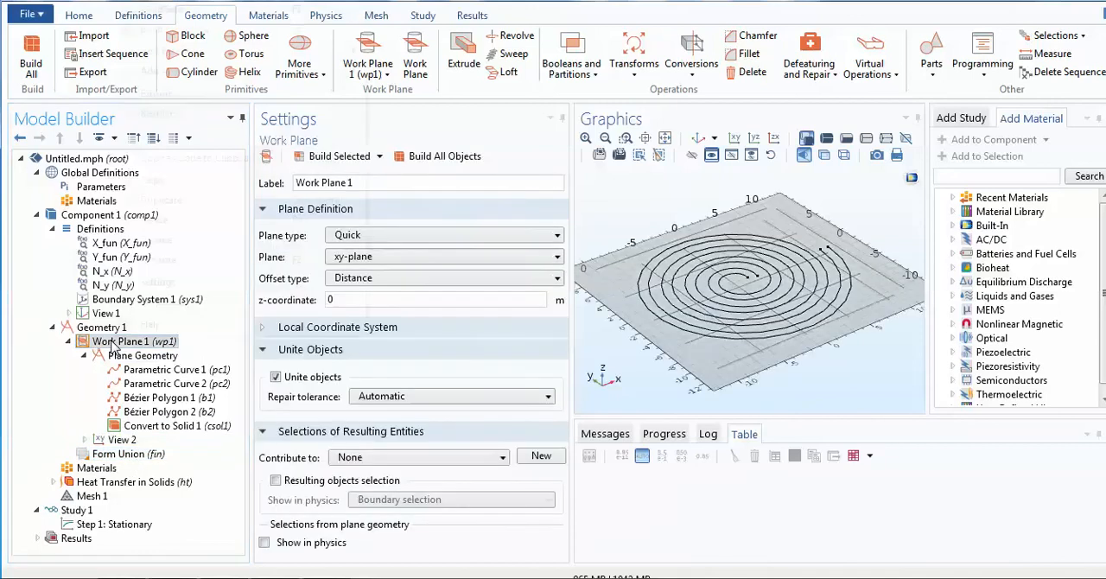
pyautogui.rightClick(114, 344)
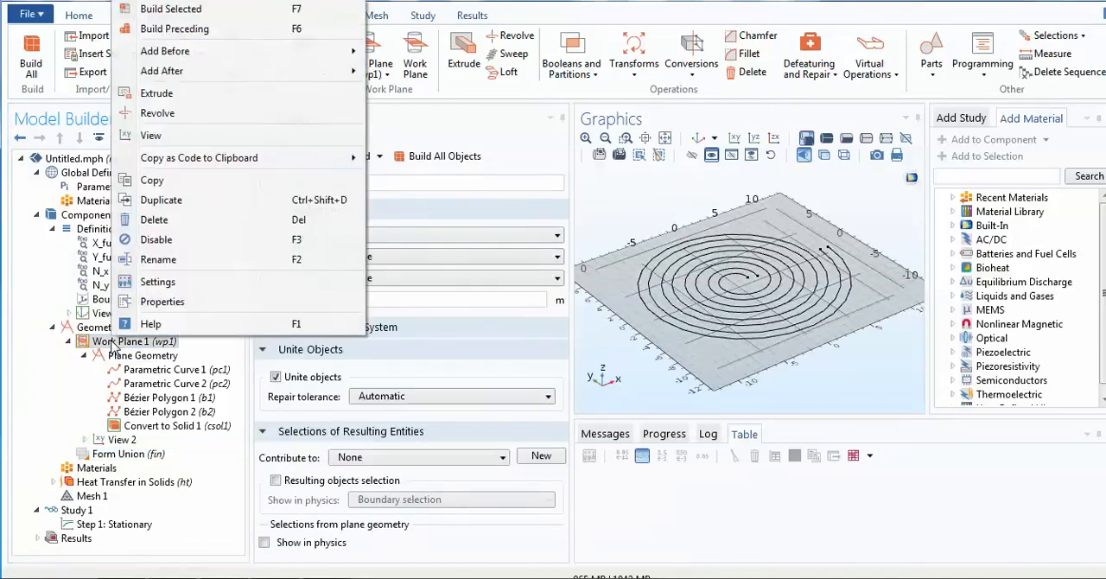
pyautogui.click(153, 100)
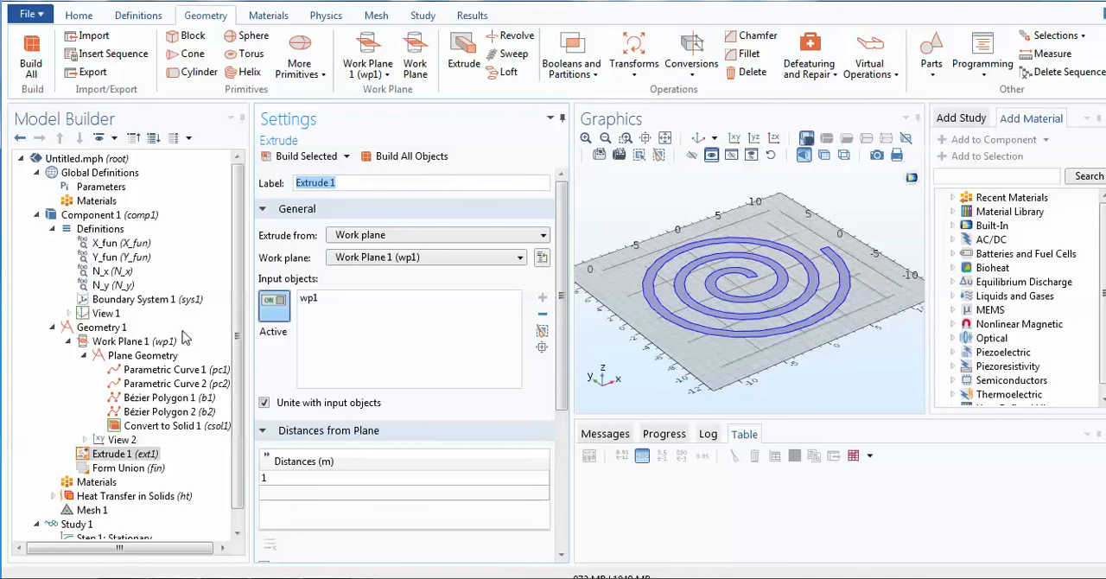
# - Use the spiral profile wp1 as the extrusion's input object and build all objects with a distance of 1 m
pyautogui.click(748, 310)
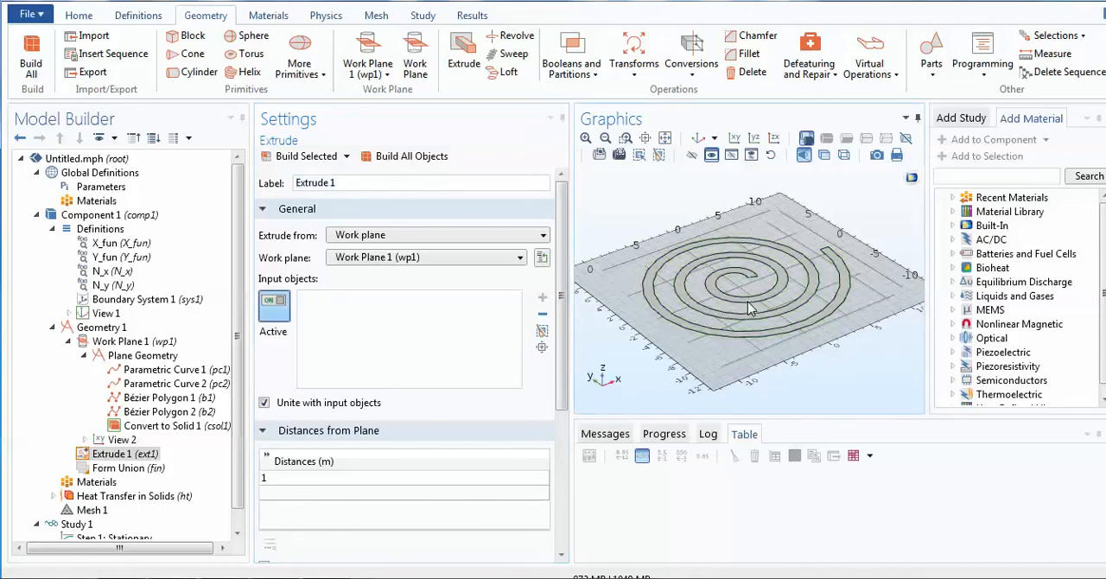
pyautogui.click(402, 156)
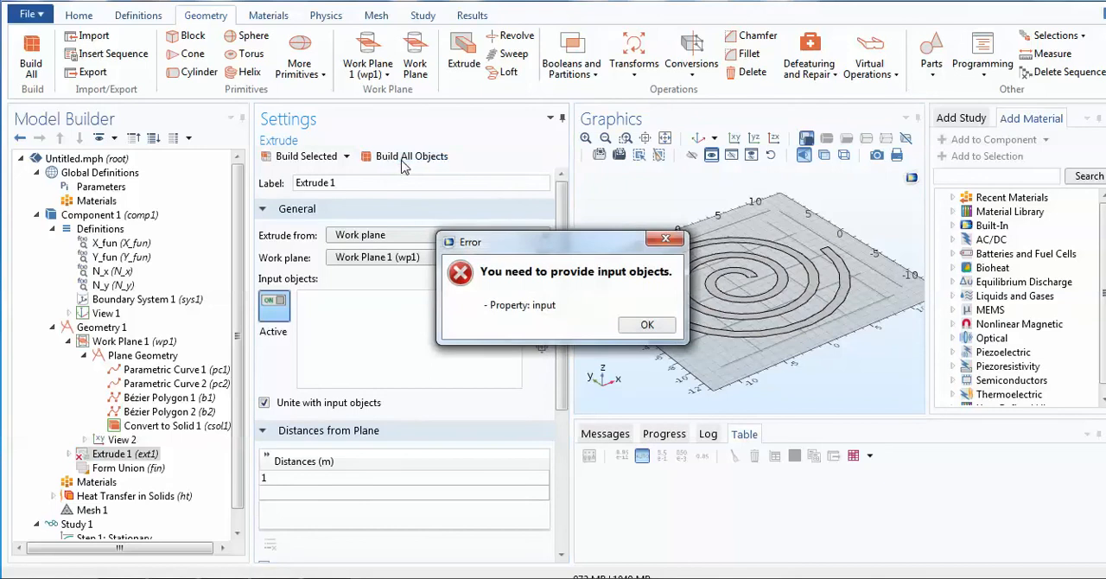
pyautogui.click(647, 325)
pyautogui.click(737, 308)
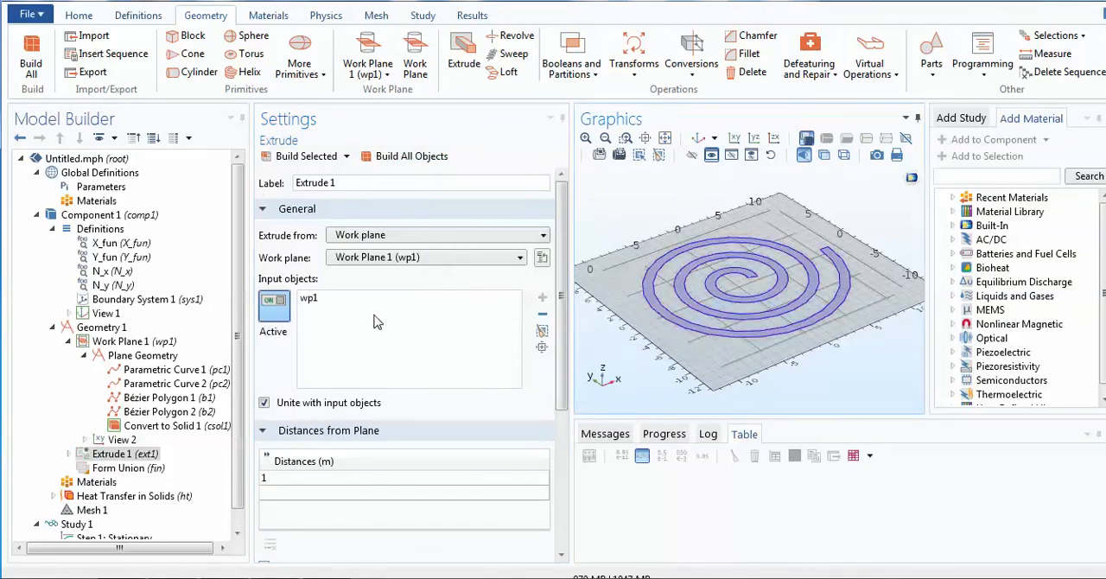
pyautogui.click(402, 159)
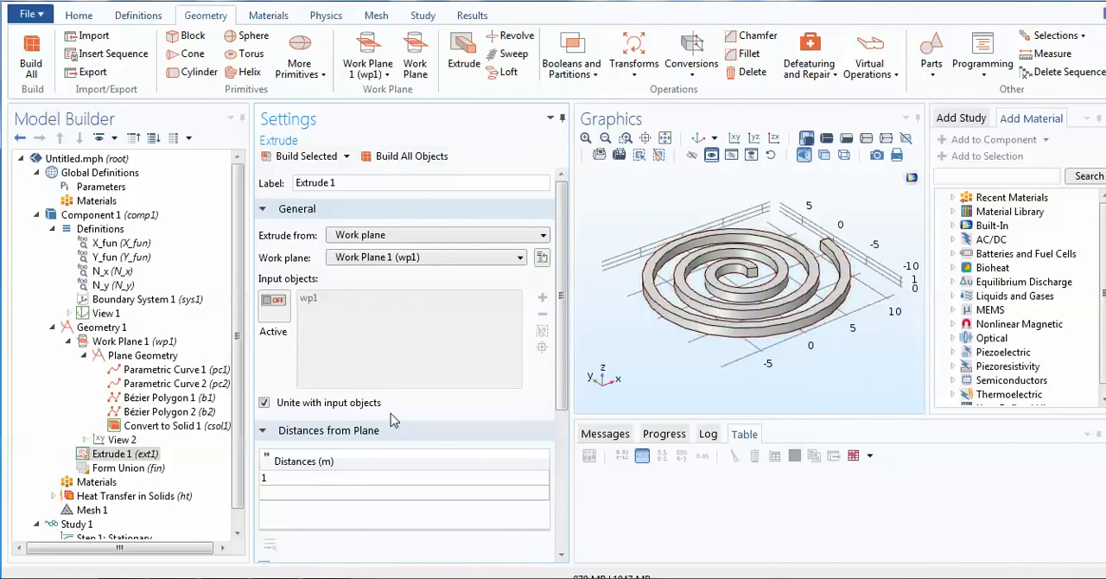
# - Finalize the geometry with the Form a union action and build all
pyautogui.click(131, 471)
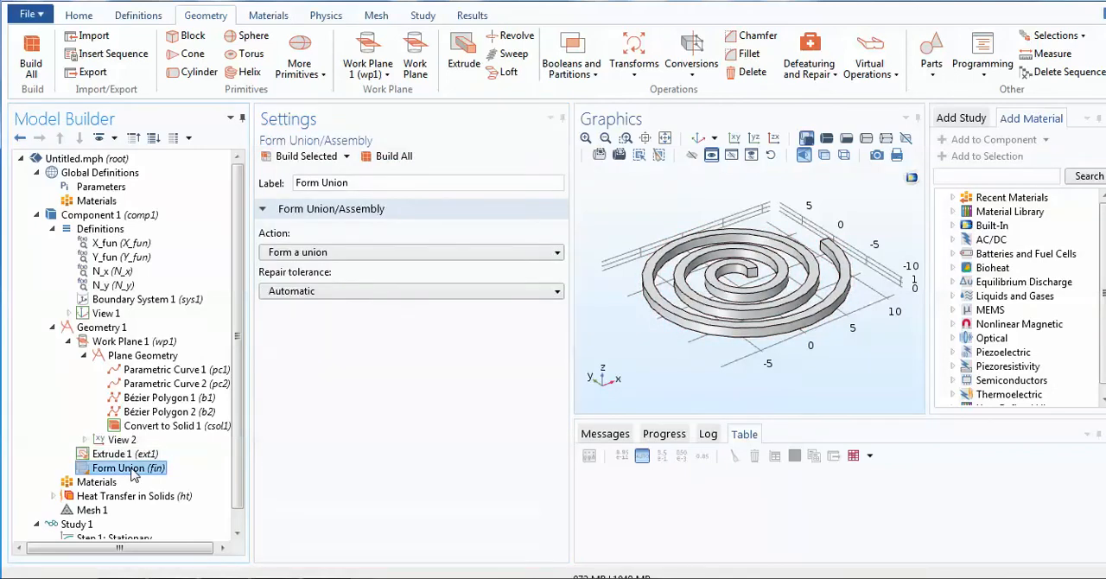
pyautogui.click(350, 252)
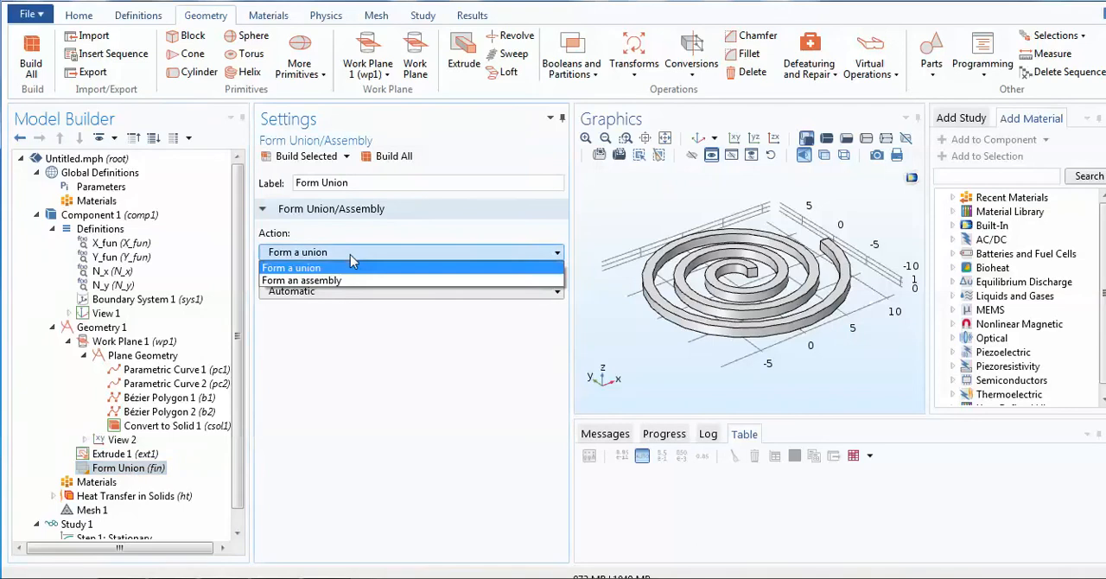
pyautogui.click(346, 264)
pyautogui.click(389, 161)
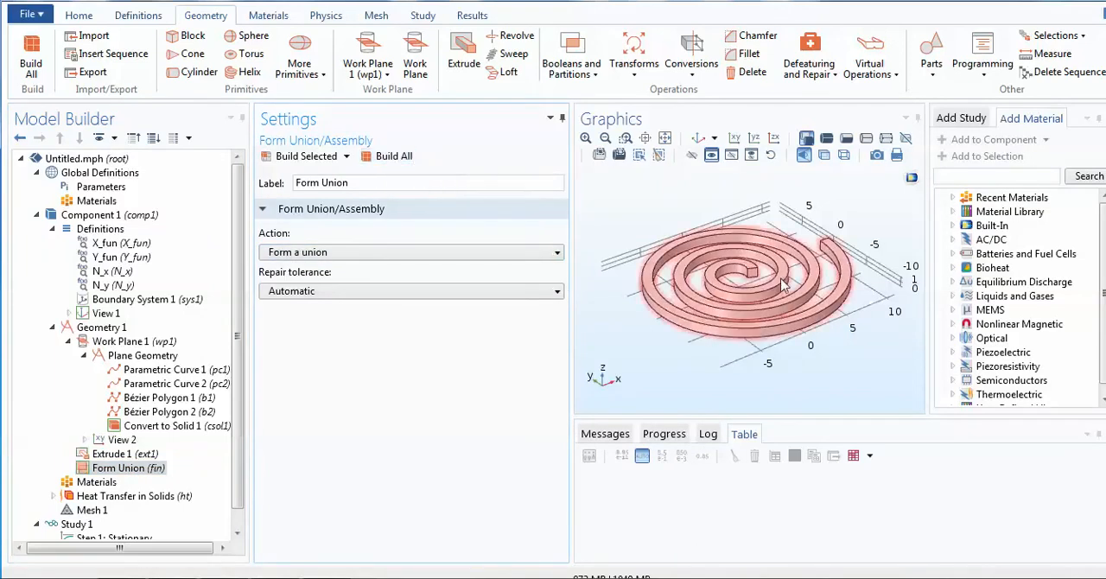
# - Switch the graphics to boundary selection and wireframe rendering, with the spiral's inner end in close-up
pyautogui.click(626, 138)
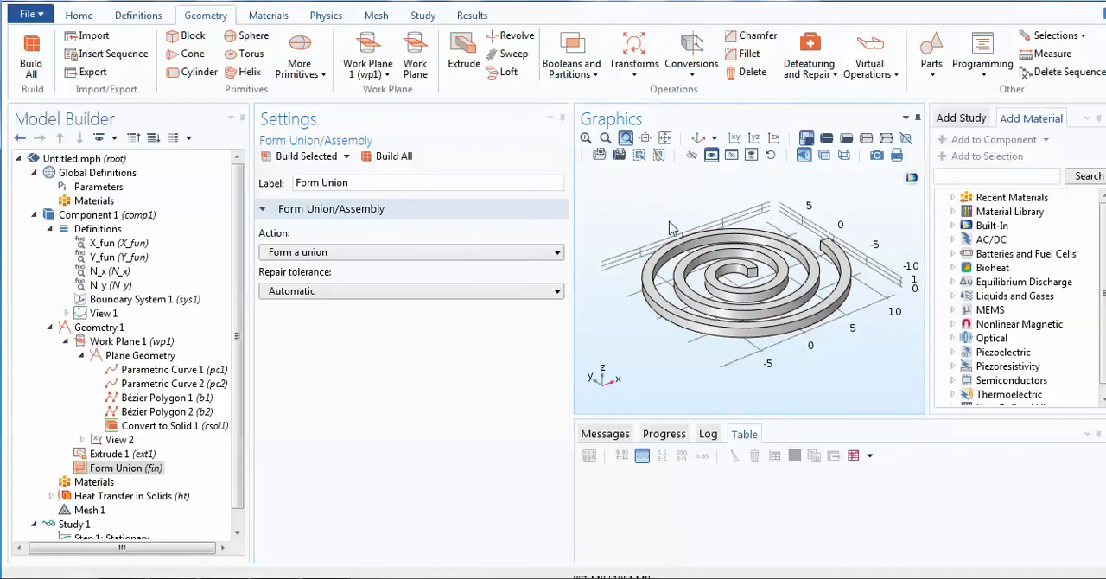
pyautogui.moveTo(666, 223); pyautogui.dragTo(823, 370)
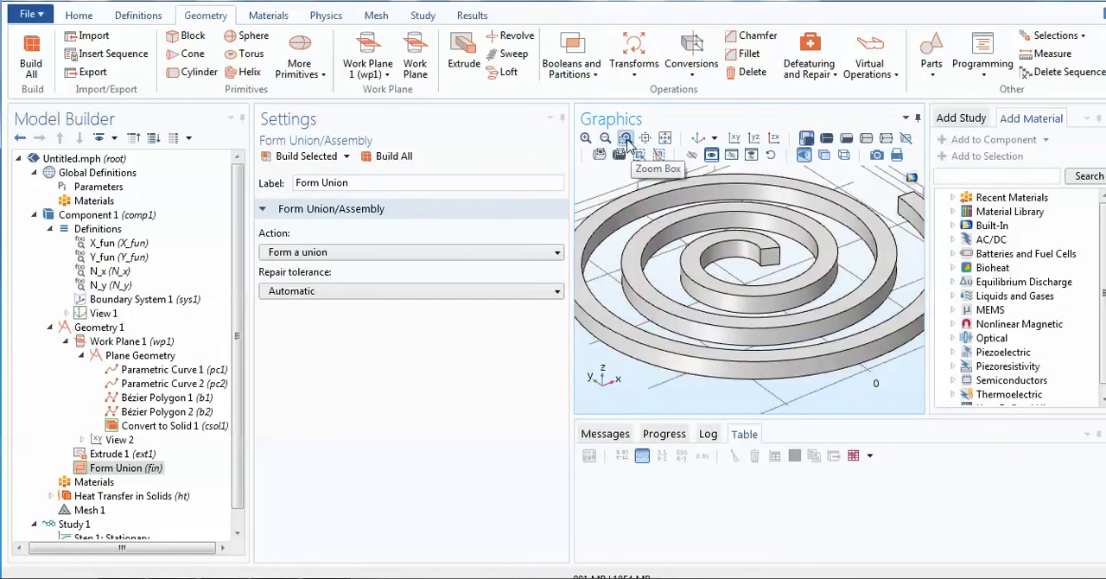
pyautogui.click(626, 139)
pyautogui.moveTo(615, 182); pyautogui.dragTo(808, 339)
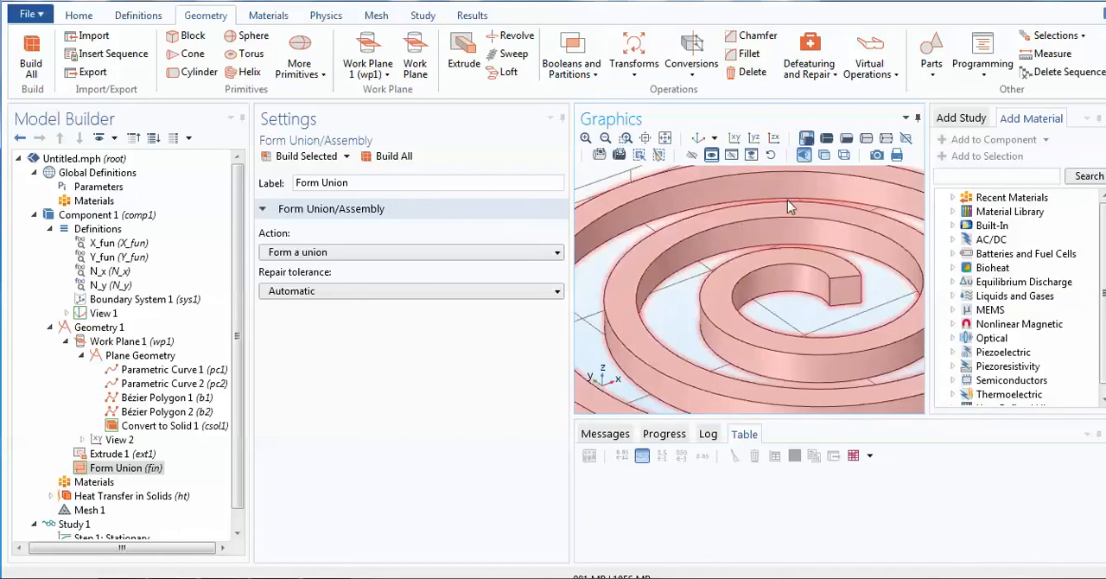
pyautogui.click(827, 141)
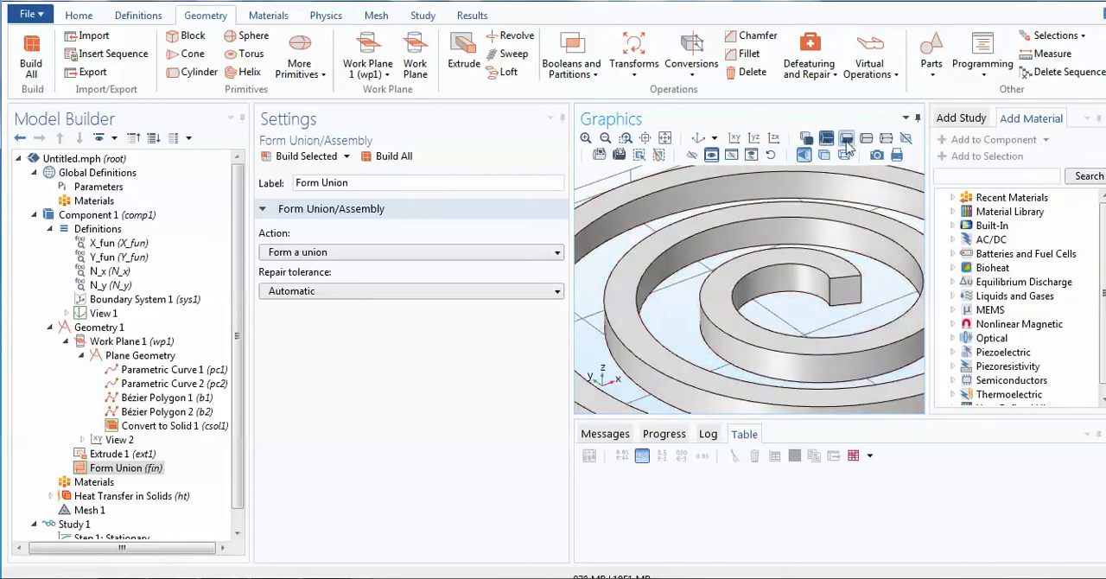
pyautogui.click(847, 140)
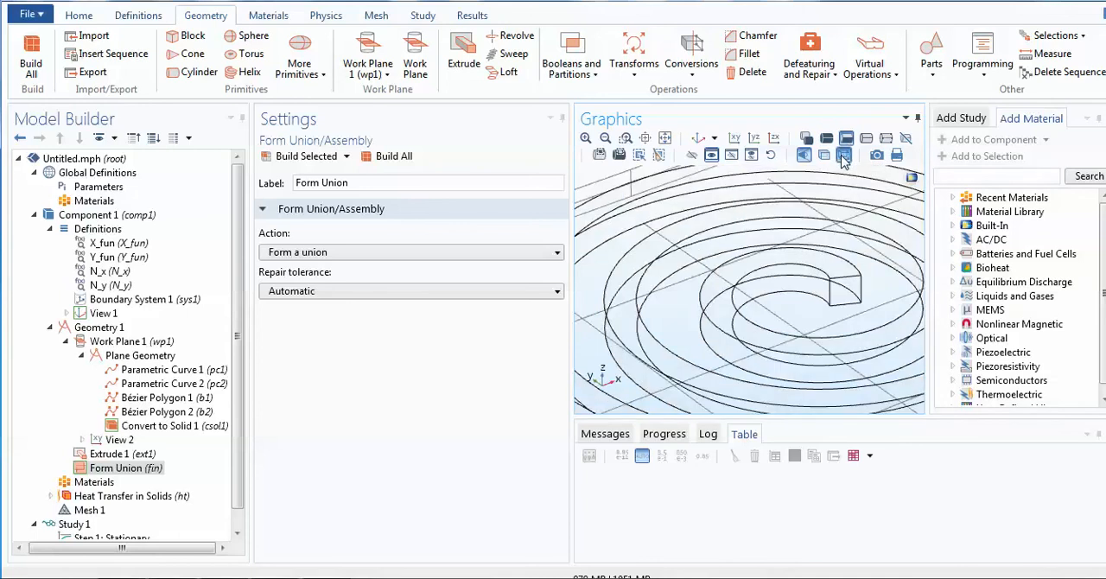
pyautogui.click(844, 157)
# - Open the Heat Transfer in Solids physics of the component
pyautogui.click(132, 496)
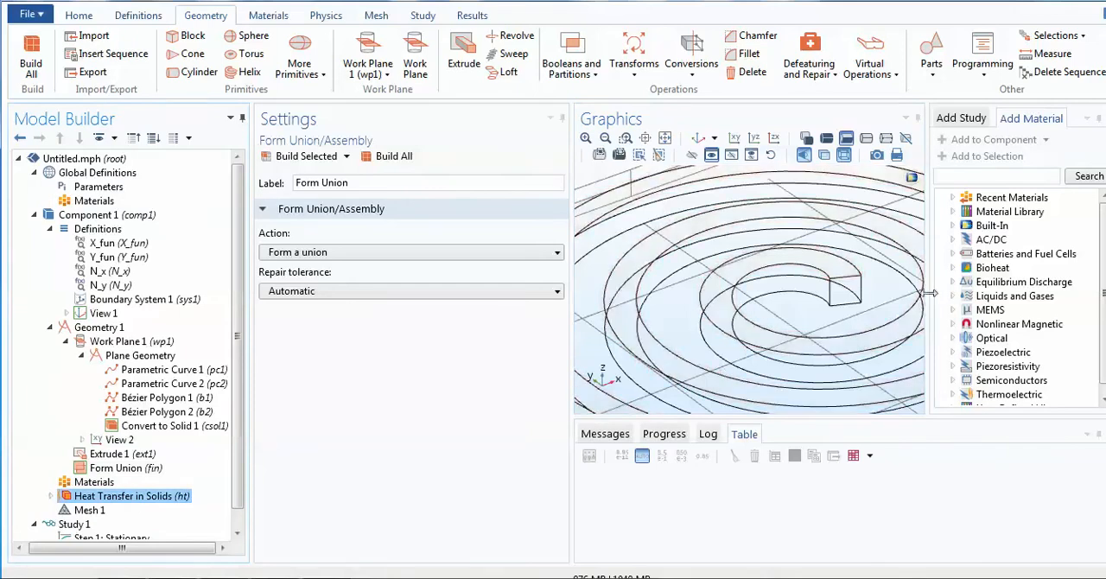